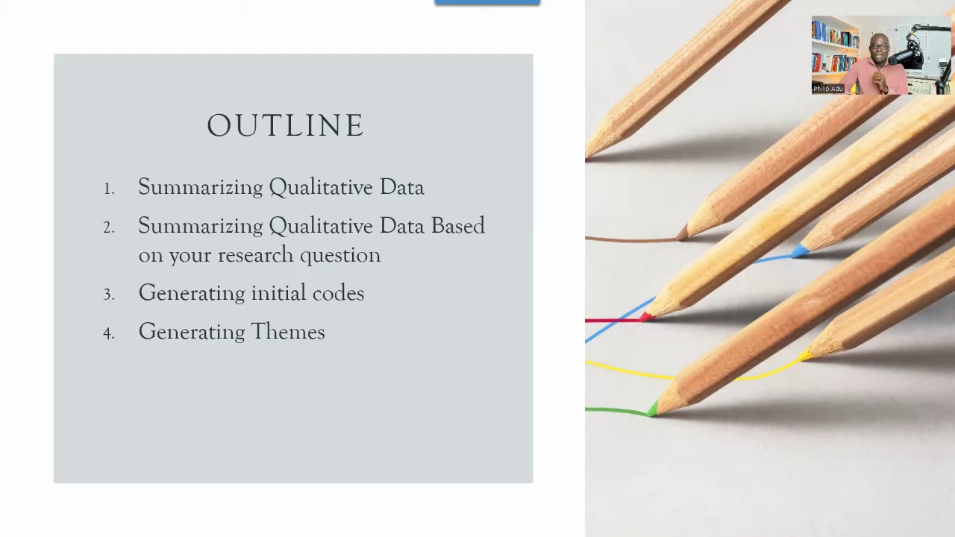
- Advance to the "Summarizing Qualitative Data" slide, switch to the P1 document in Word and look over the Participant 1 interview questions and answers
key(Right)
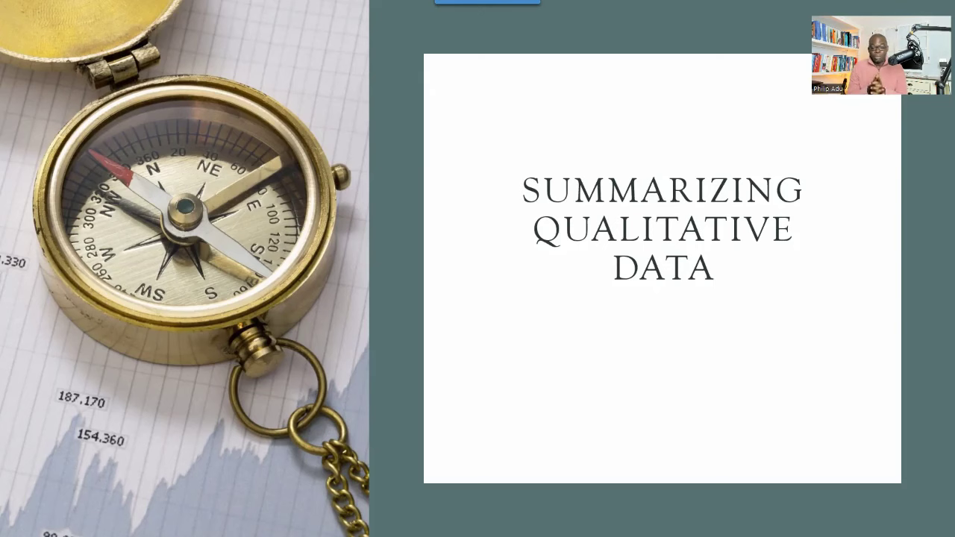
key(alt+Tab)
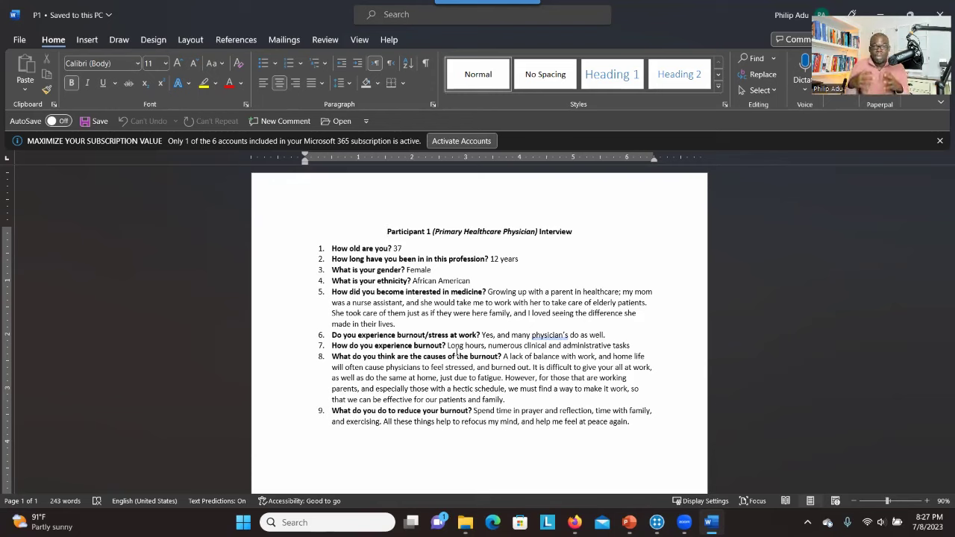
drag(362, 248, 463, 296)
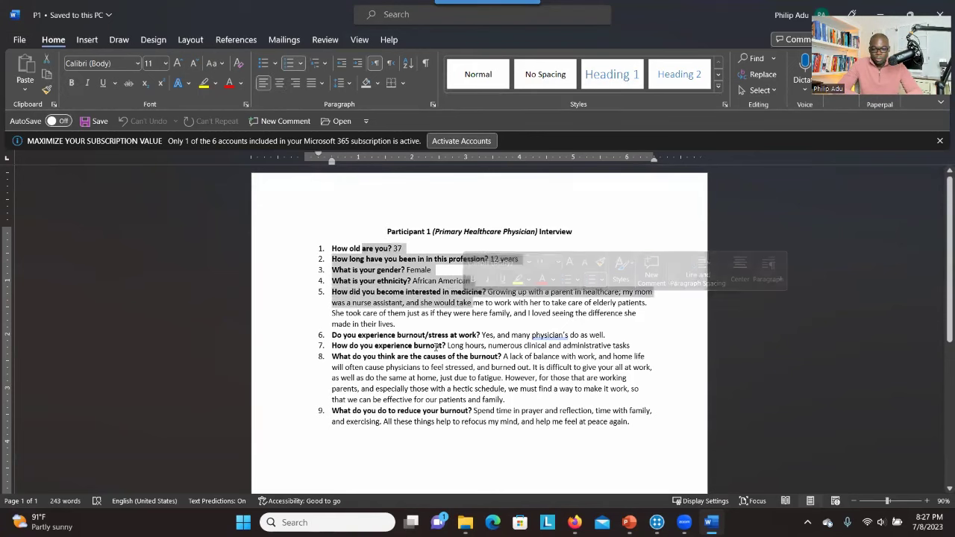
click(435, 346)
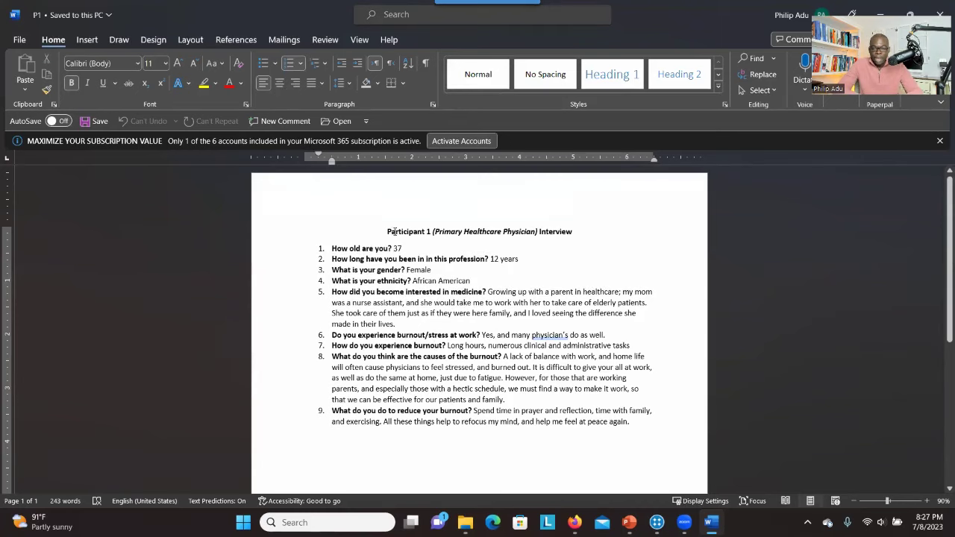
double_click(700, 31)
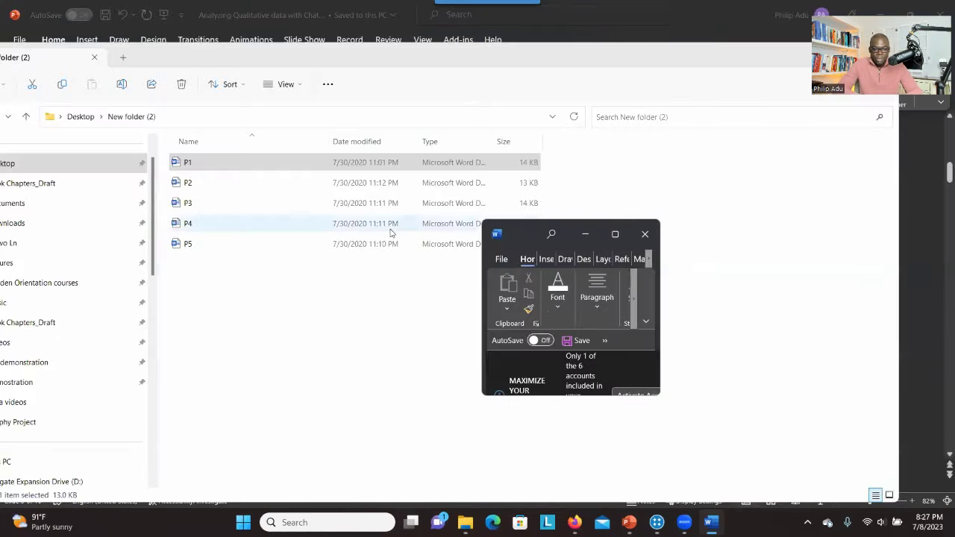
double_click(522, 234)
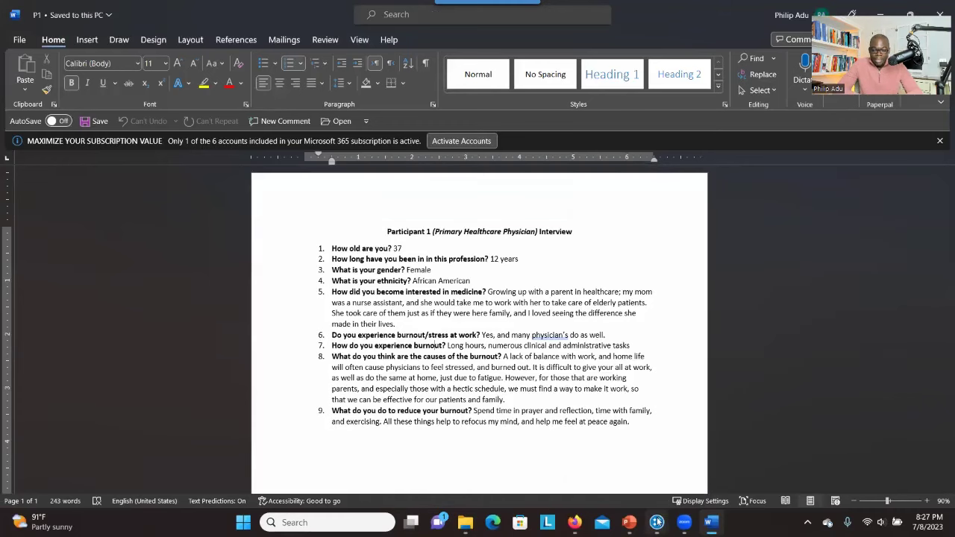
- Switch to NVivo and examine the codes under Burnout causes (RQ1) and Burnout solutions (RQ2), then return to the Word transcript
mouse_move(656, 522)
click(630, 476)
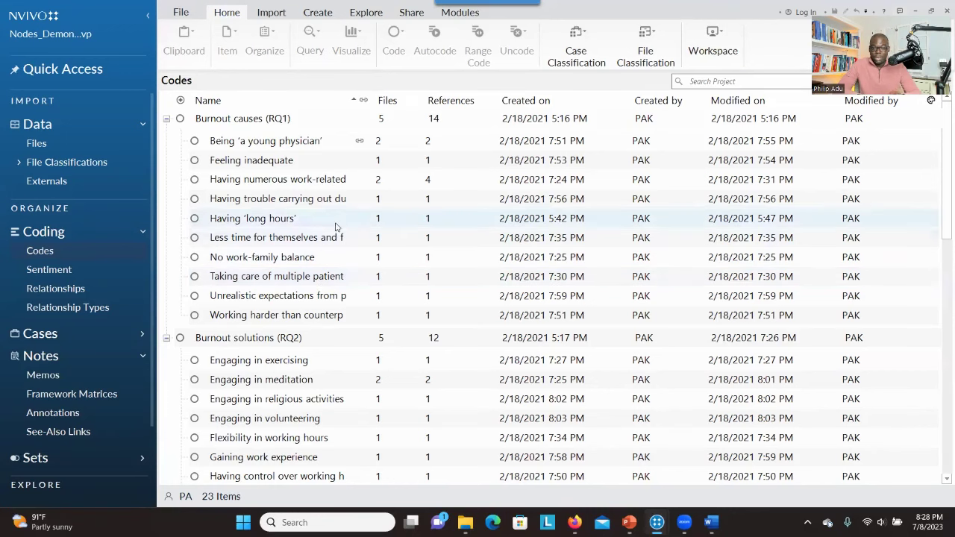
double_click(692, 18)
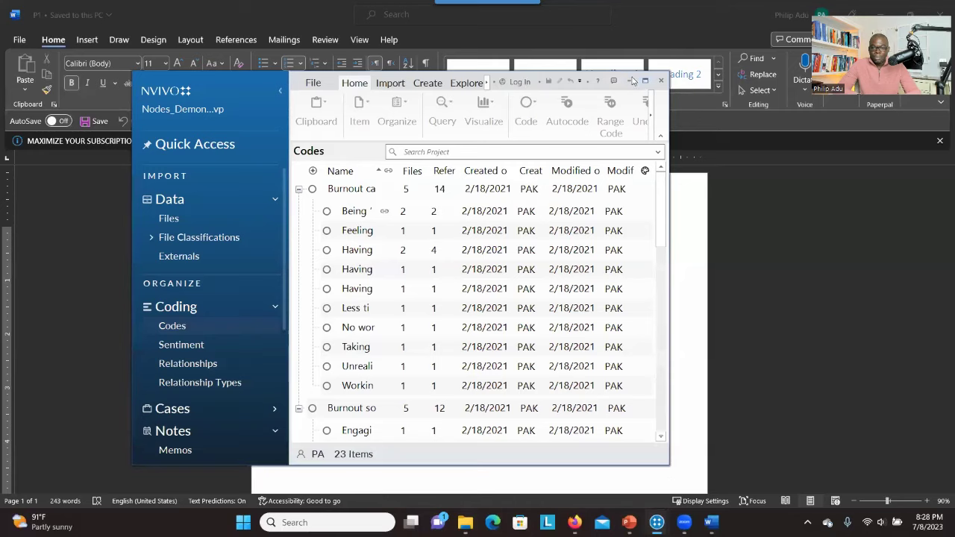
click(633, 81)
- Review the full Participant 1 interview text from question 1 to question 9
drag(333, 248, 628, 432)
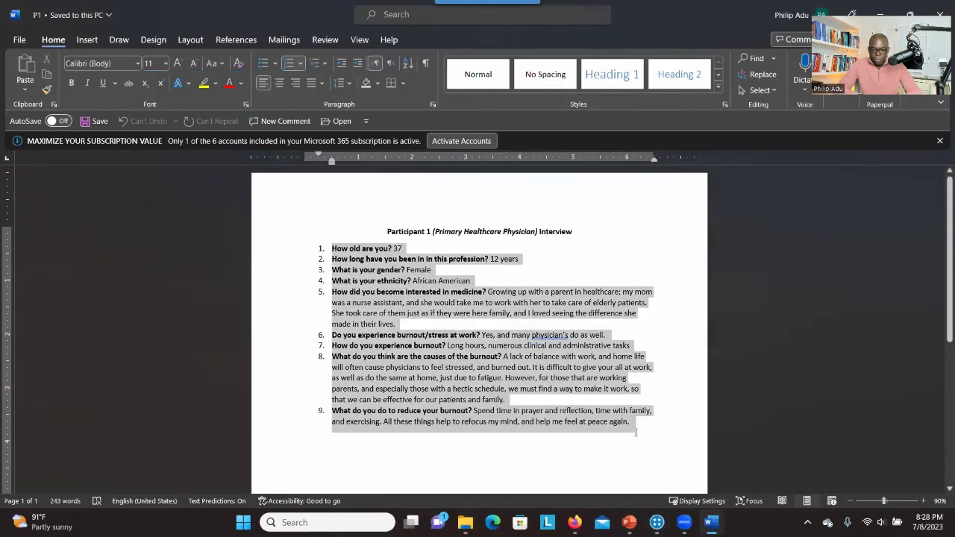
scroll(939, 321, down, 4)
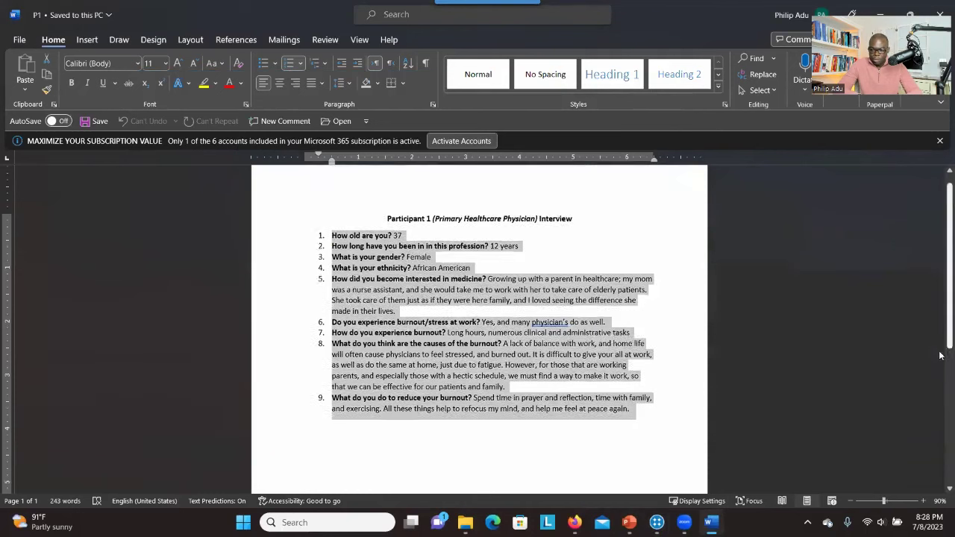
scroll(909, 303, up, 4)
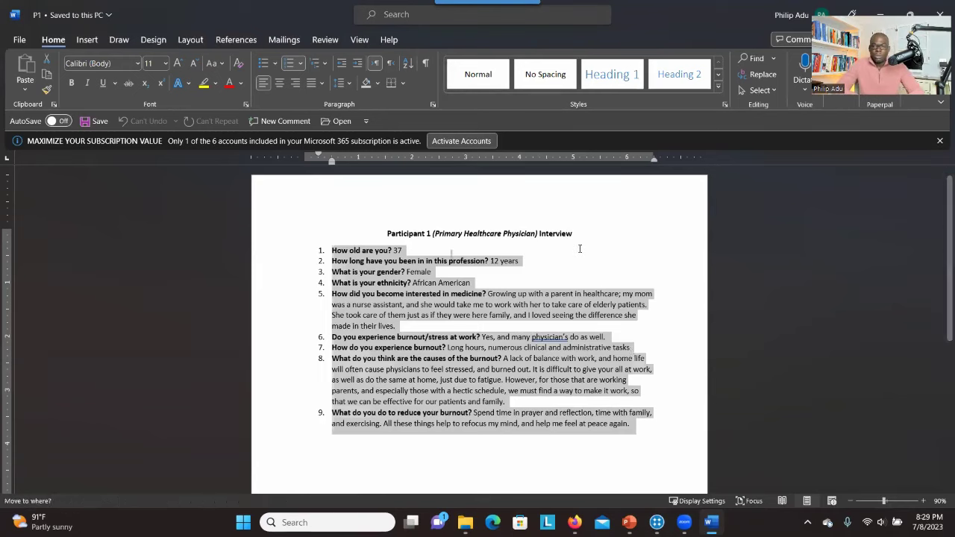
click(630, 351)
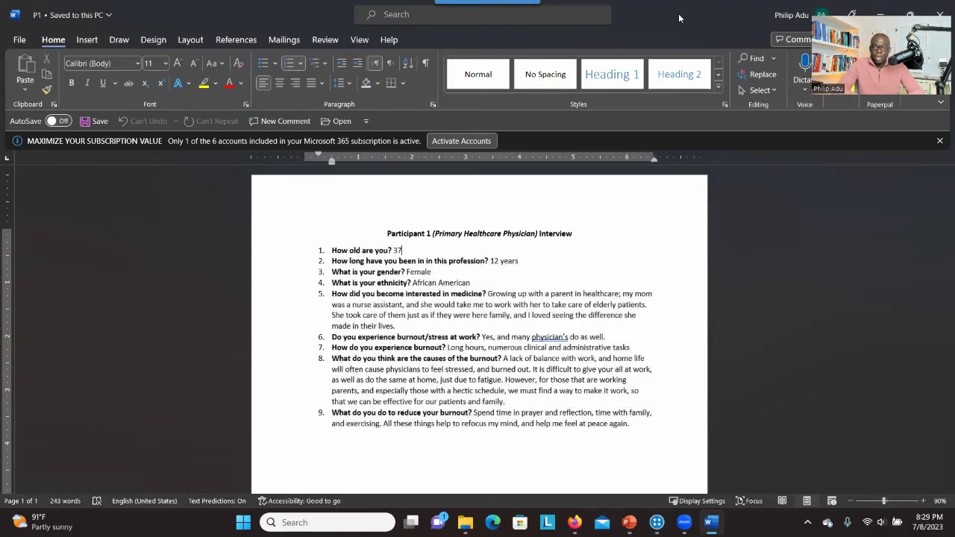
- Clear the Word, PowerPoint and File Explorer windows out of the way to show the desktop
key(alt+F4)
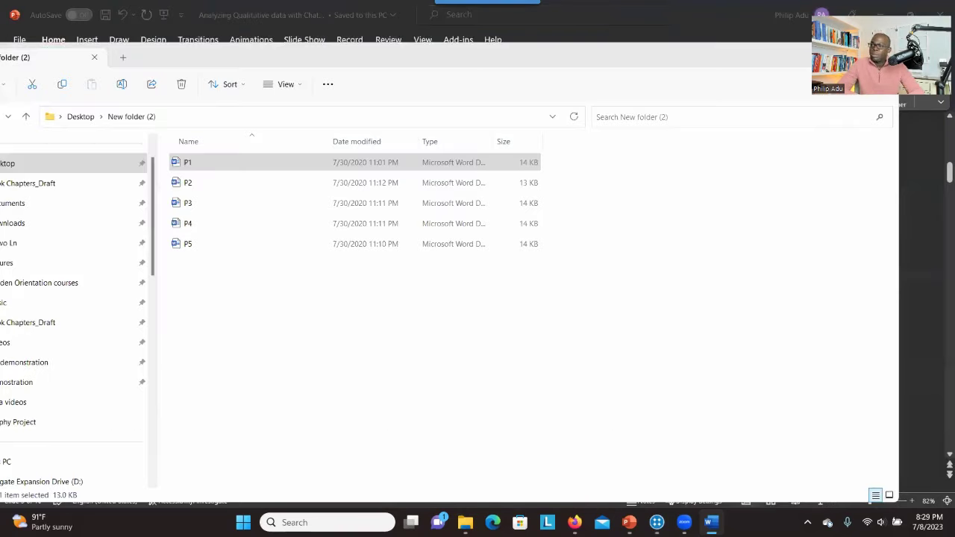
click(642, 14)
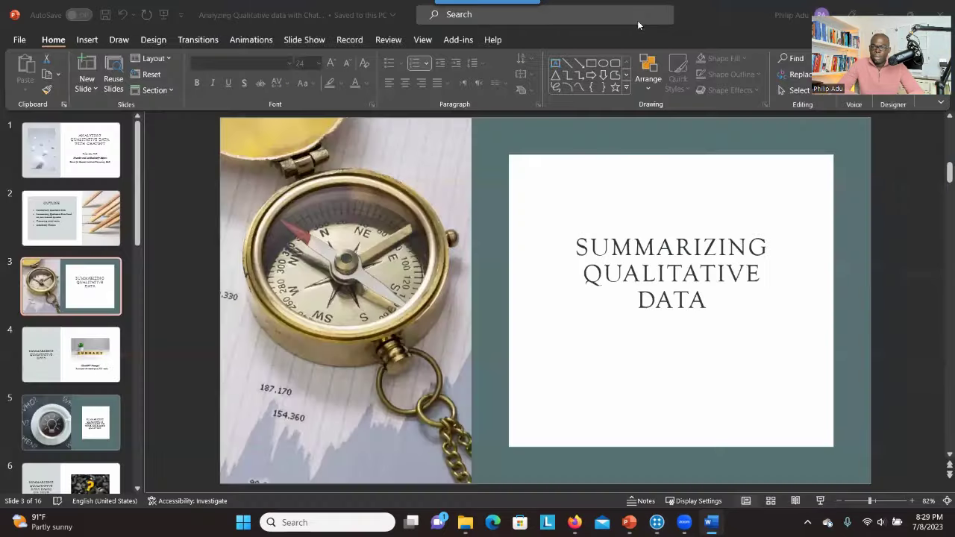
drag(637, 20, 632, 35)
mouse_move(731, 33)
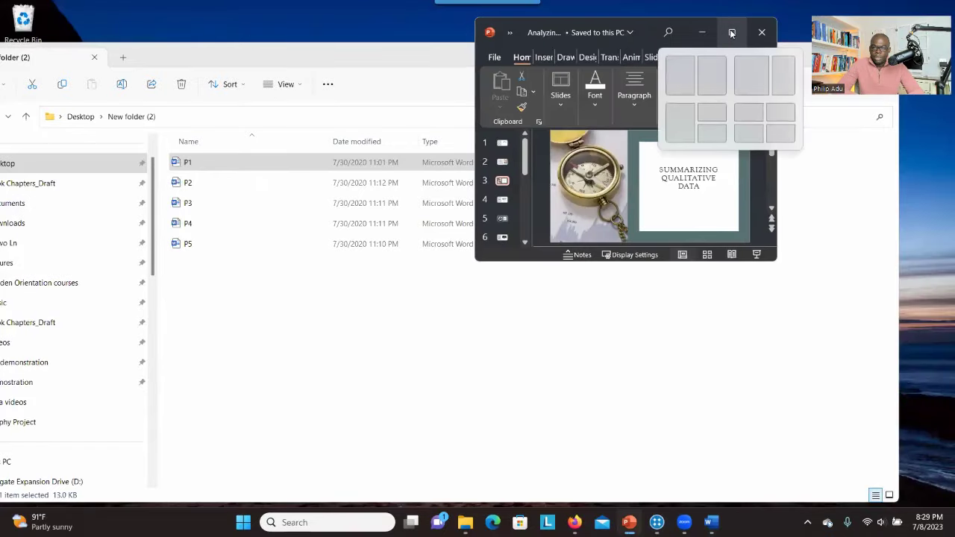
key(super+d)
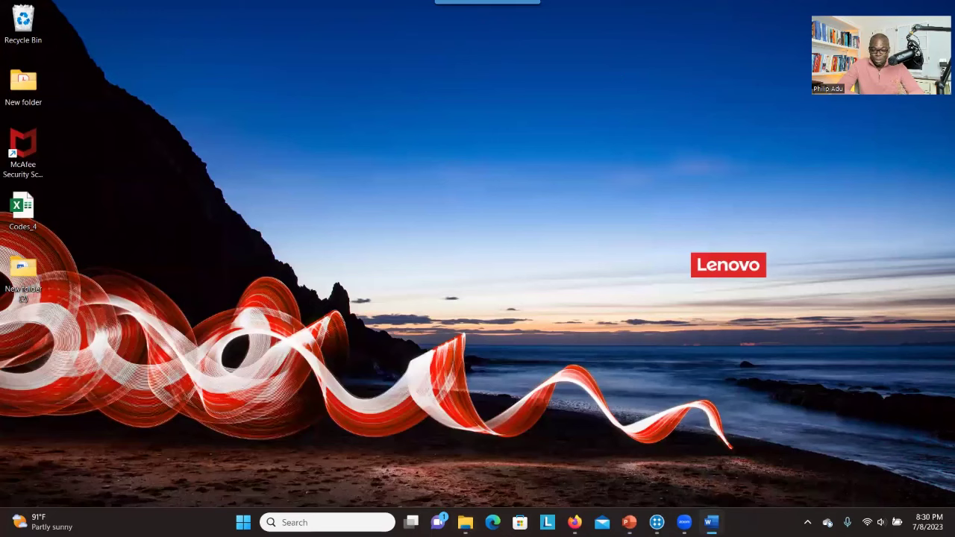
- Switch to the ChatGPT window in Firefox and select the GPT-3.5 model for the new chat
mouse_move(574, 522)
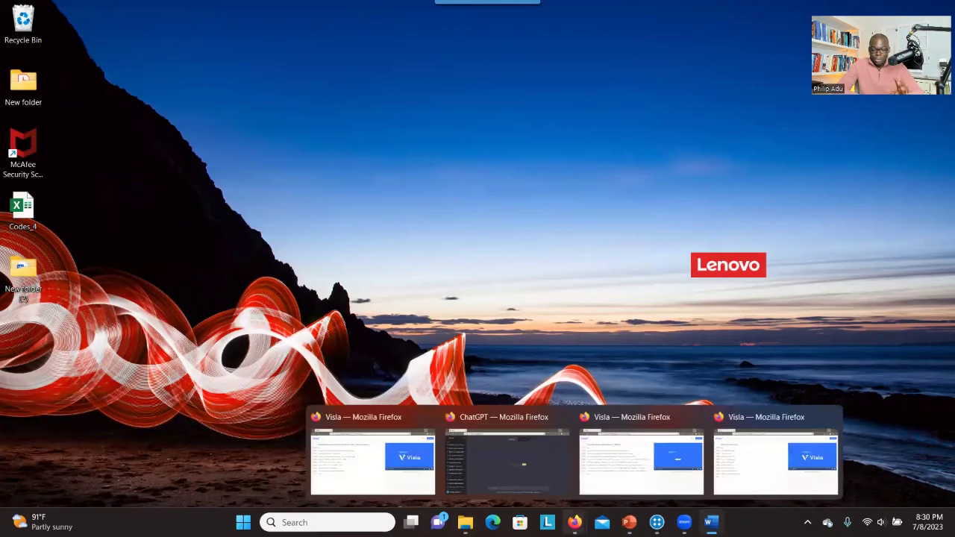
click(529, 462)
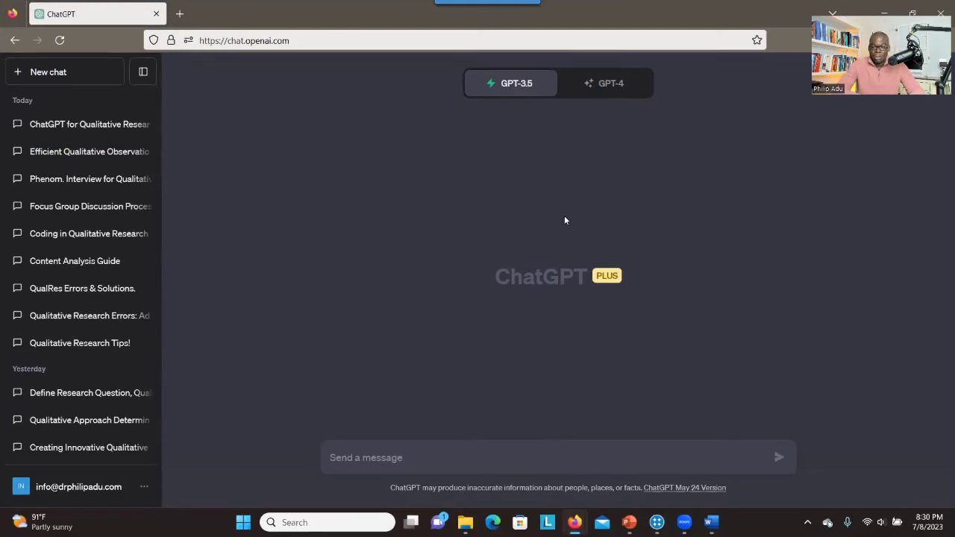
click(589, 83)
click(522, 85)
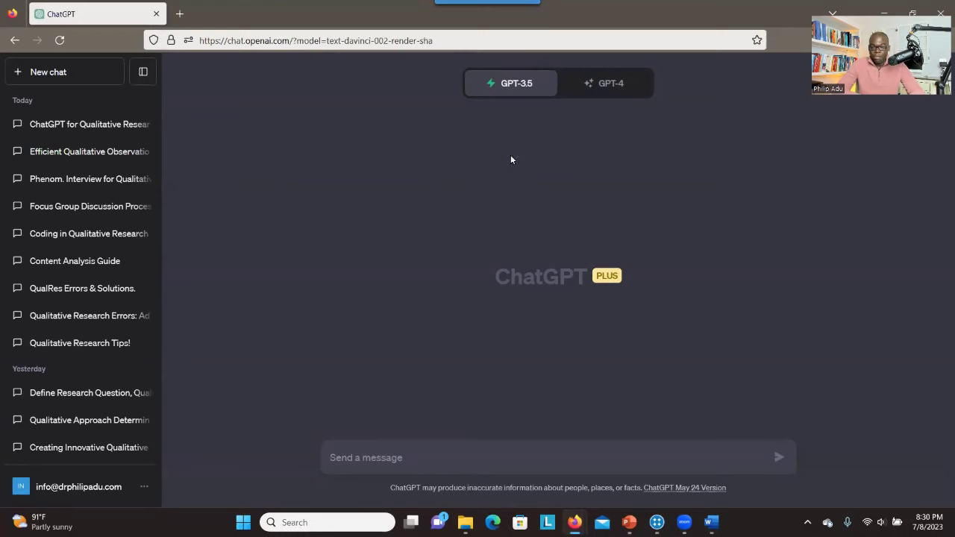
mouse_move(522, 93)
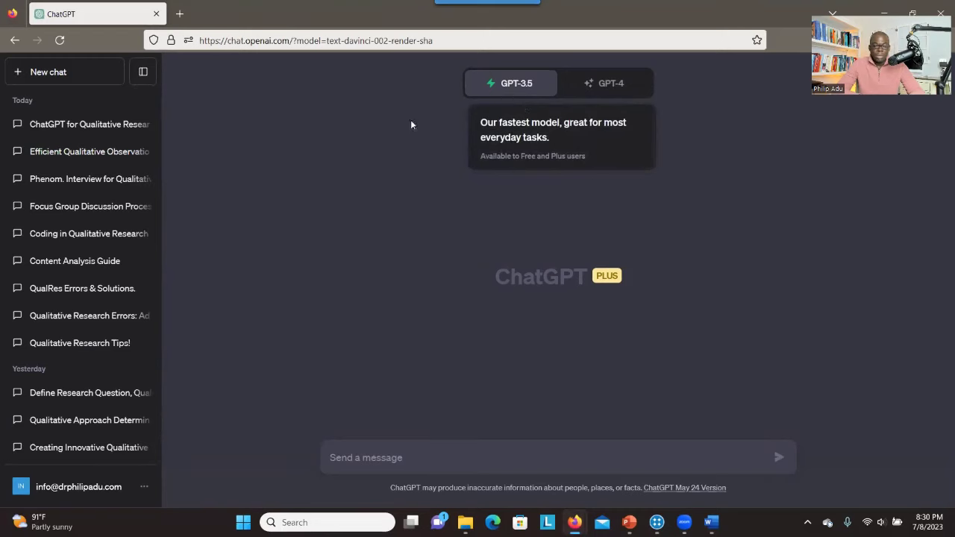
- Look at the PowerPoint presentation on summarizing qualitative data and return to the ChatGPT chat
mouse_move(629, 522)
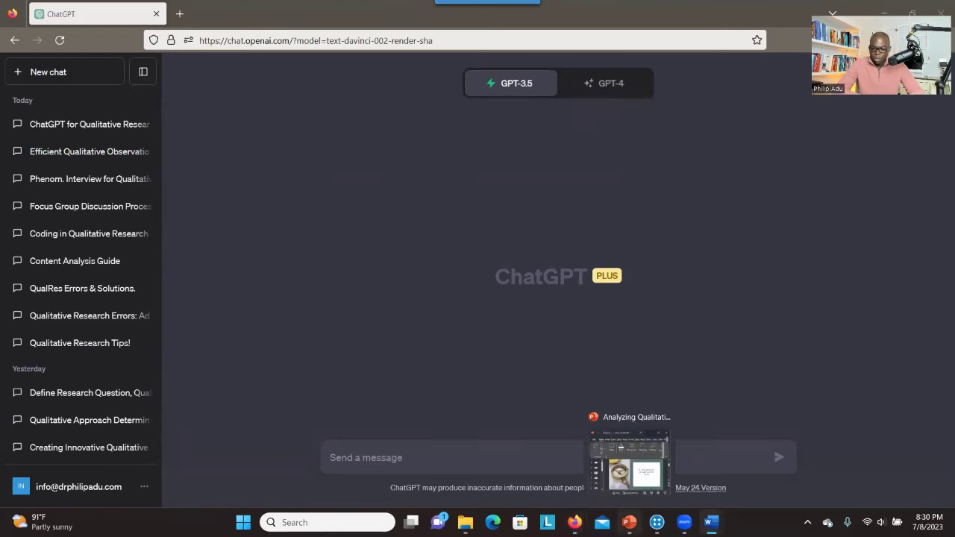
click(643, 466)
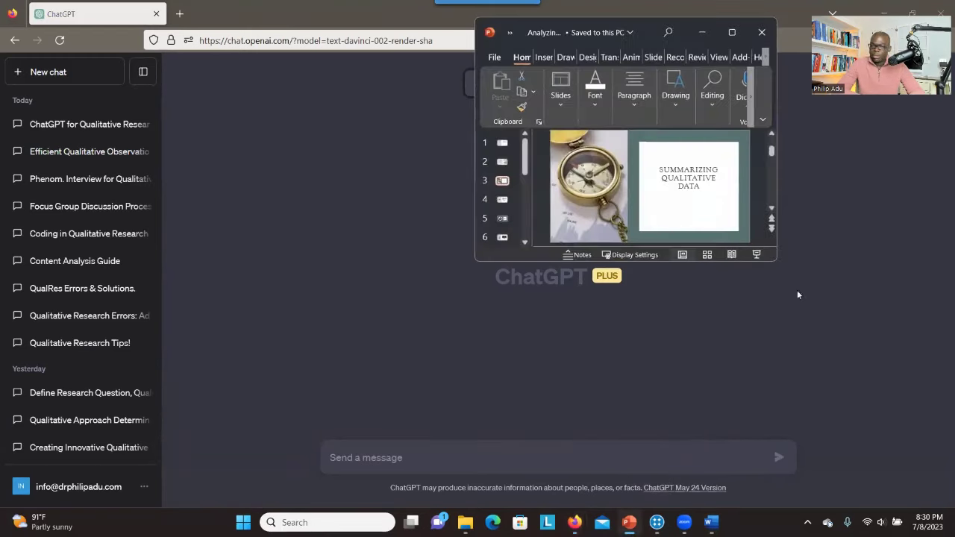
click(731, 32)
key(alt+Tab)
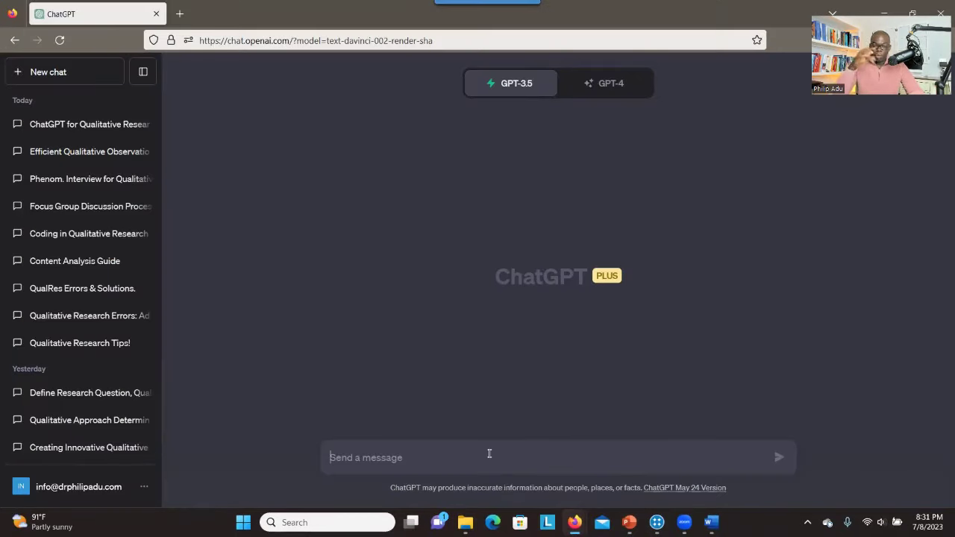
- Write the prompt "Summarize the transcript below in 1000 words:" in the chat message without sending it
text(Summarize the transcript in 1000 words)
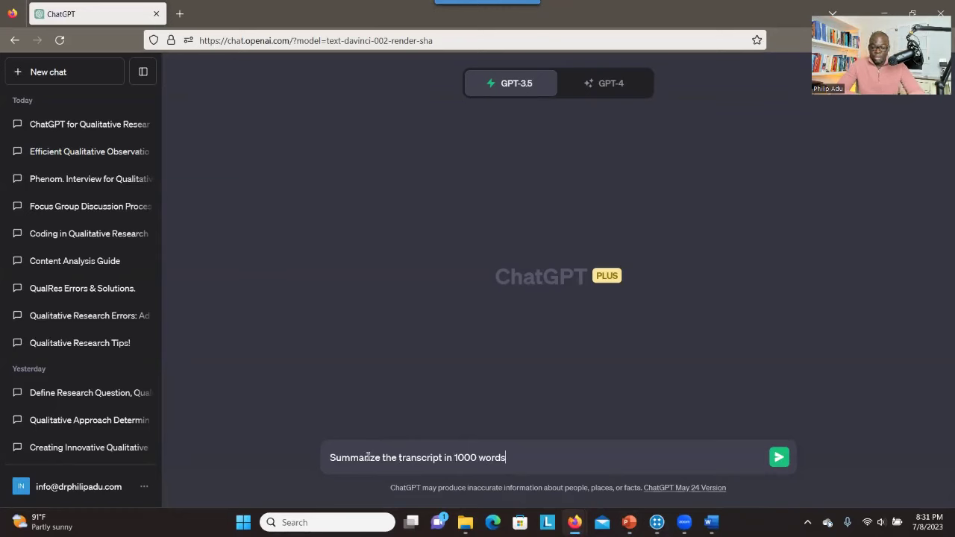
click(444, 458)
text(below)
key(BackSpace)
key(BackSpace)
key(BackSpace)
key(BackSpace)
key(BackSpace)
key(BackSpace)
text(below)
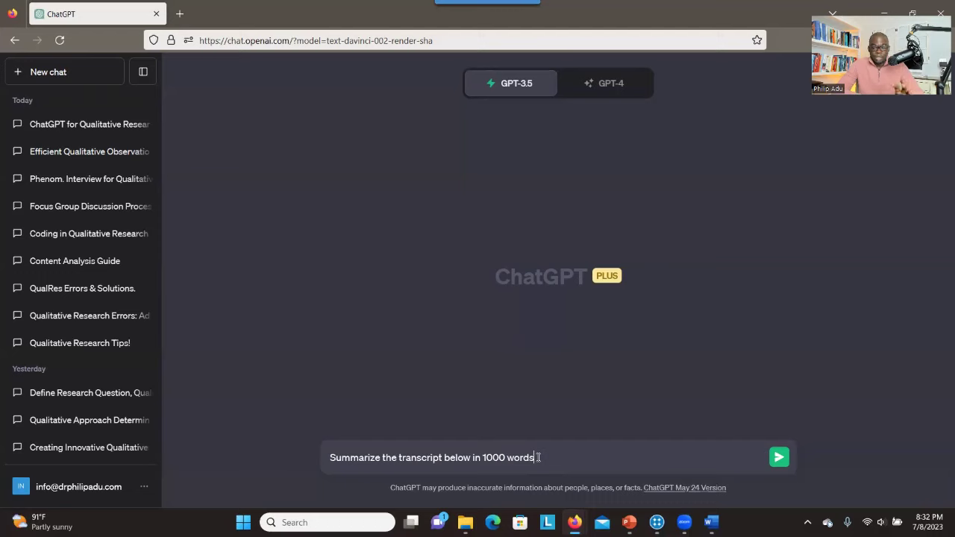
text(:)
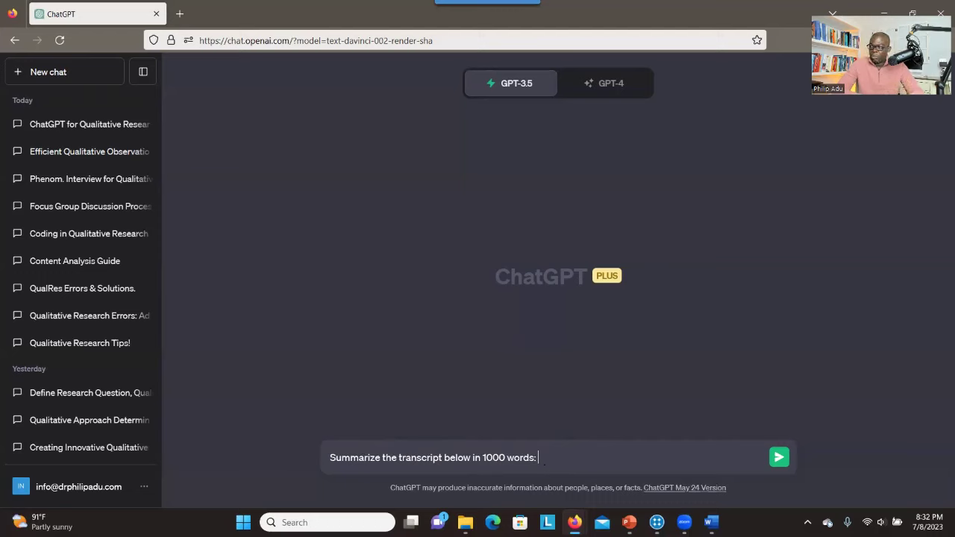
- Paste the Participant 1 interview transcript from the Word document after the prompt text in ChatGPT
key(alt+Tab)
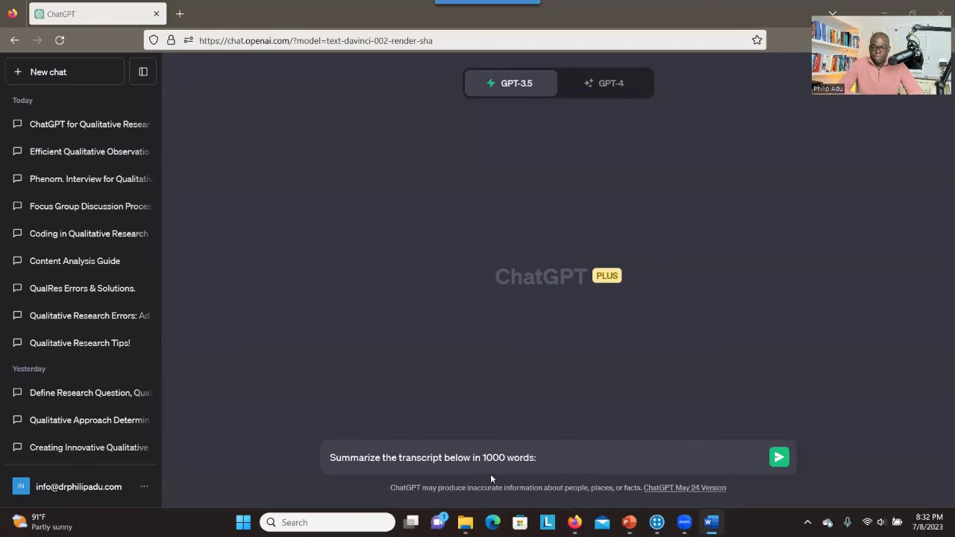
key(alt+Tab)
key(ctrl+v)
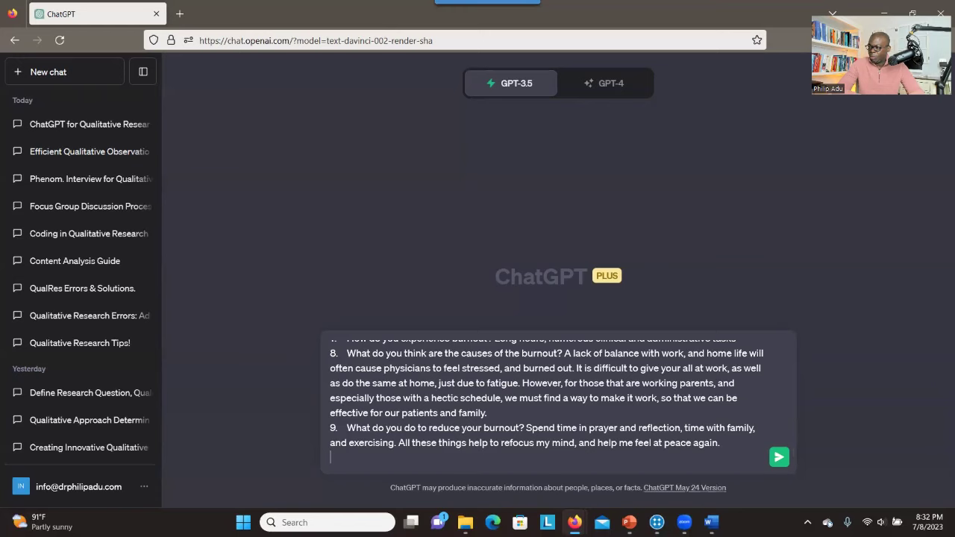
- Open the P2, P3 and P4 documents from the transcripts folder and append their interview texts to the ChatGPT message
click(465, 522)
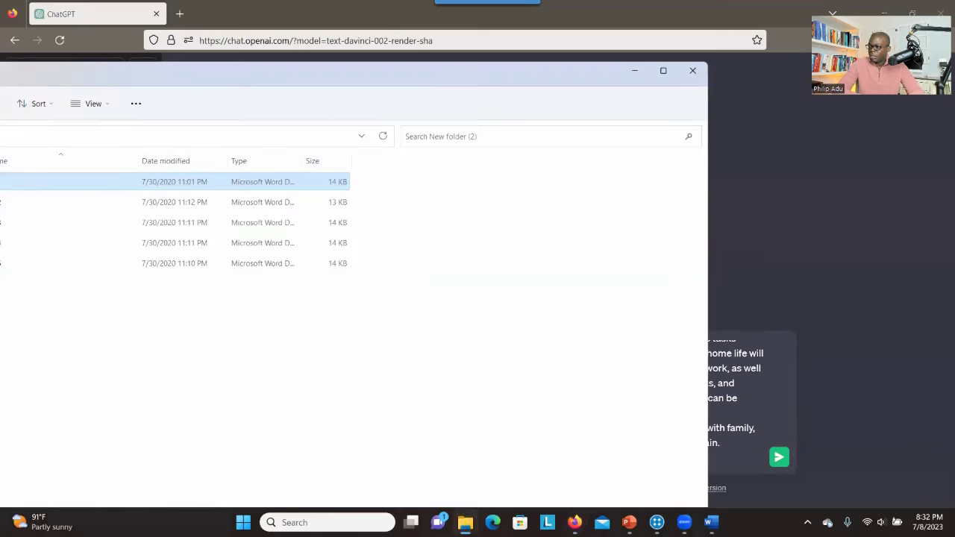
double_click(173, 202)
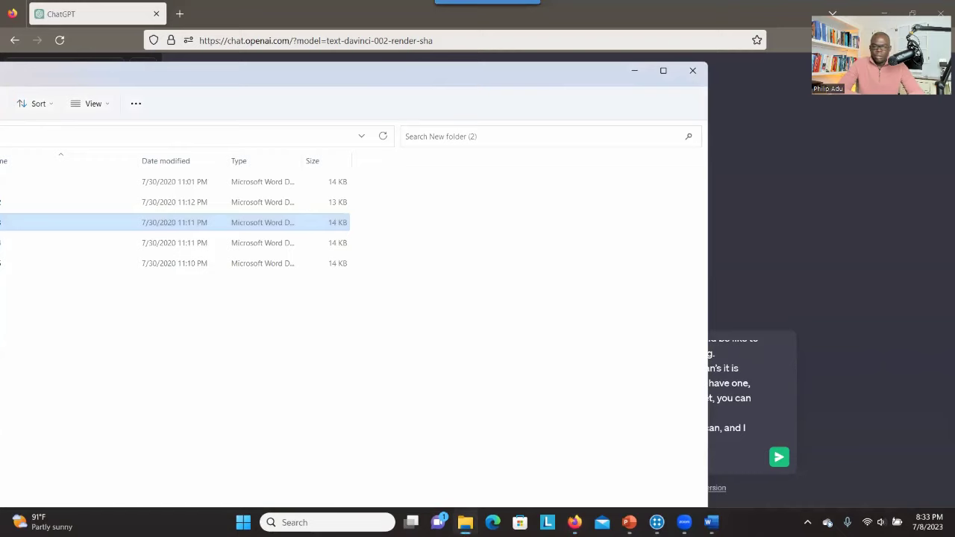
double_click(265, 243)
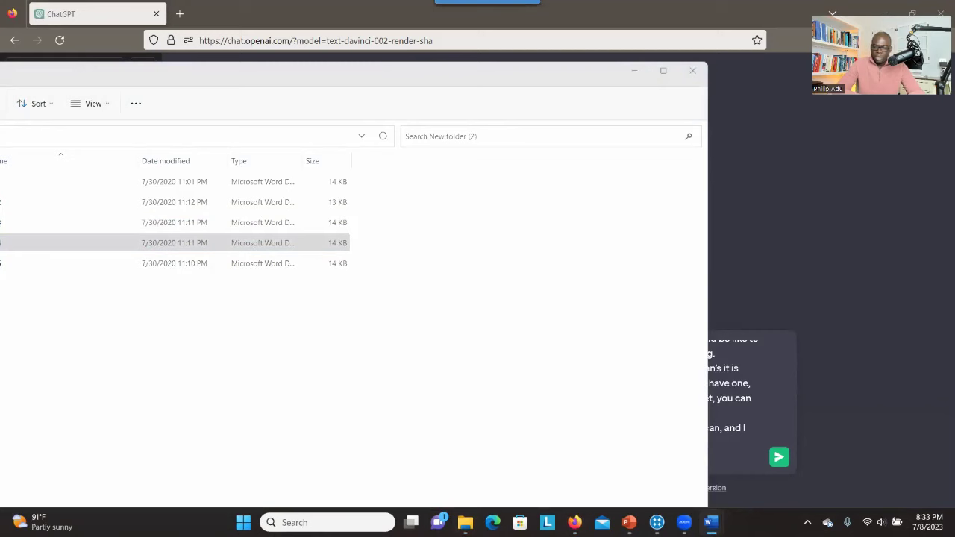
click(772, 211)
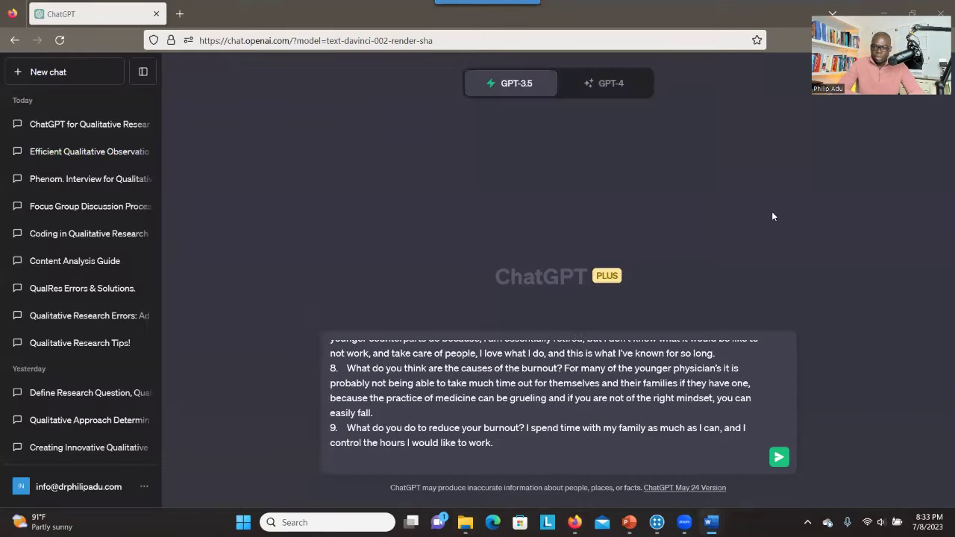
scroll(490, 416, up, 3)
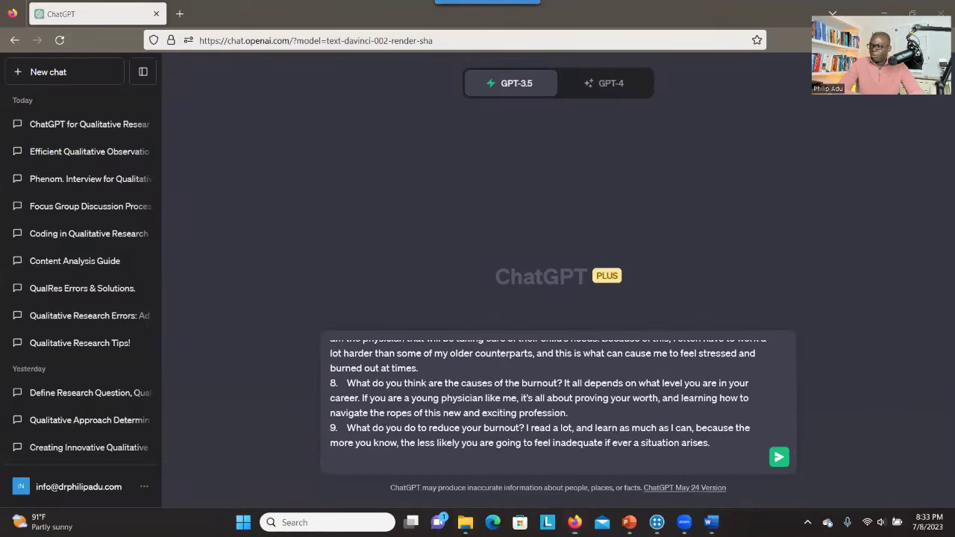
- Open the P5 document from the transcripts folder, append its interview text to the ChatGPT message and send the message
key(alt+Tab)
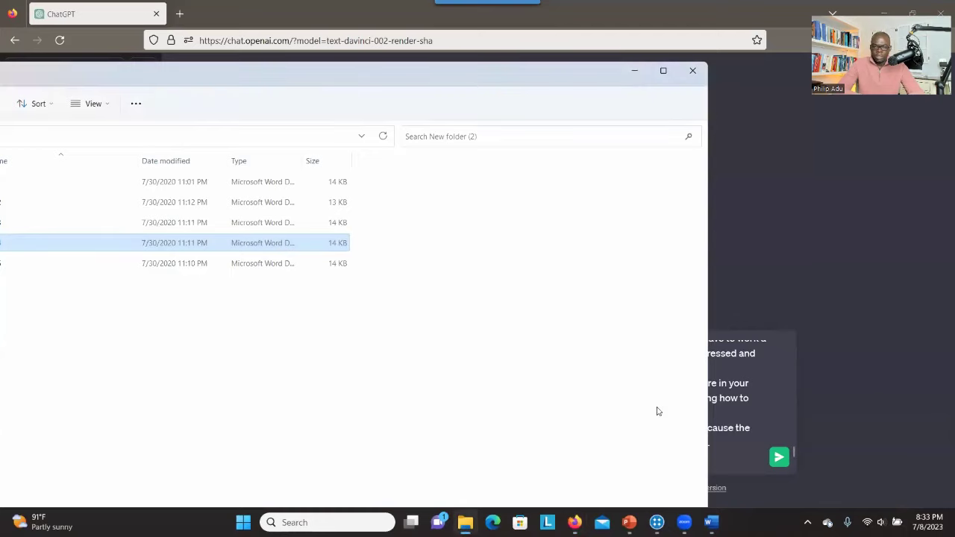
double_click(202, 265)
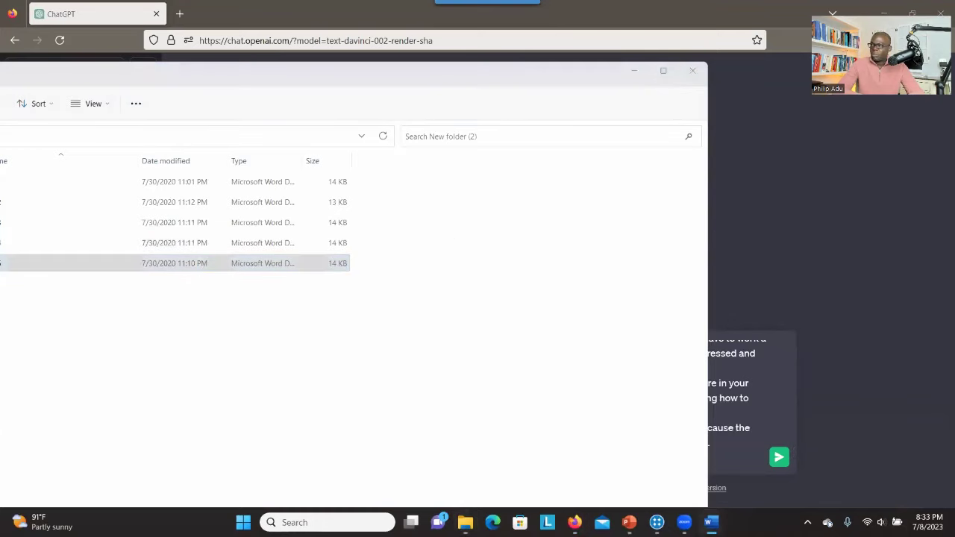
click(633, 71)
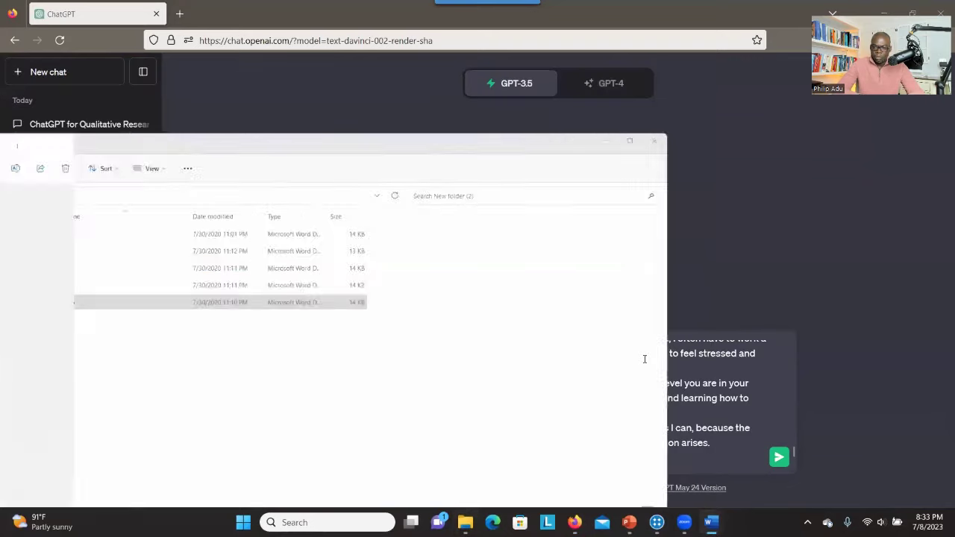
key(ctrl+a)
key(ctrl+v)
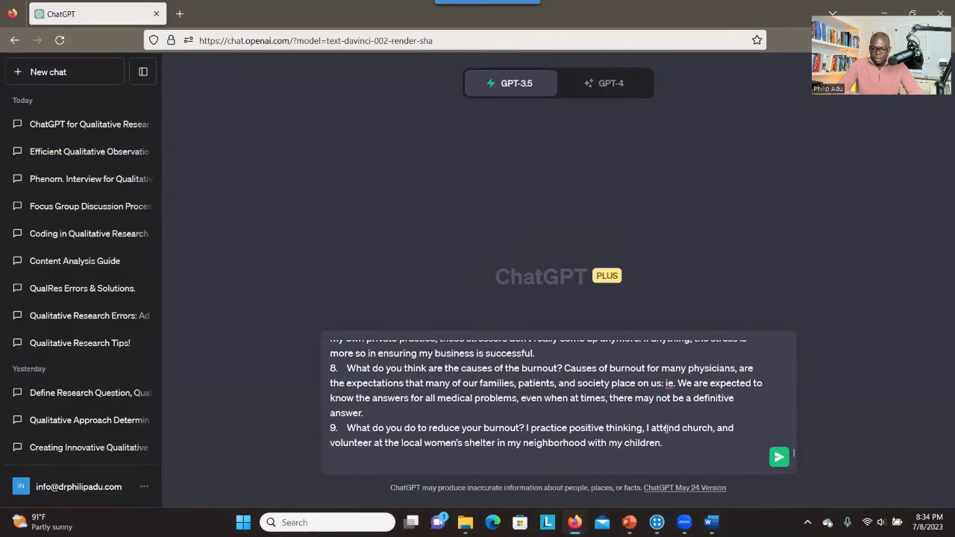
click(779, 457)
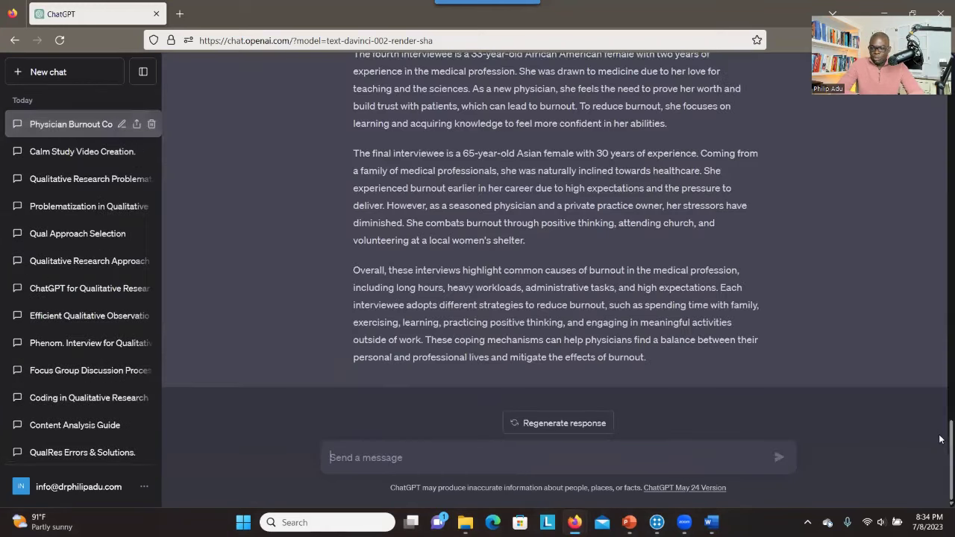
- Read through ChatGPT's summary of the combined transcripts, checking how each interviewee and the overall conclusion are described
scroll(940, 355, up, 5)
scroll(939, 355, up, 3)
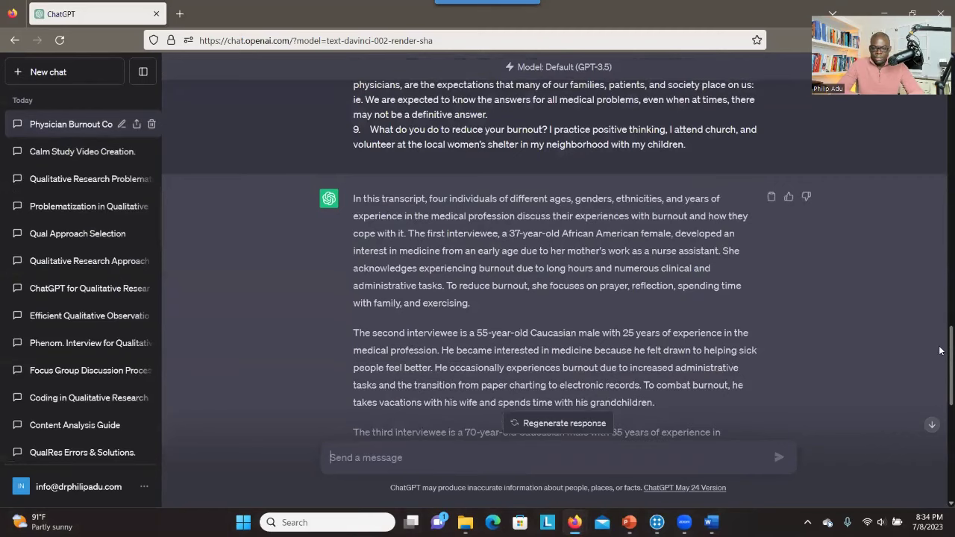
scroll(939, 351, up, 1)
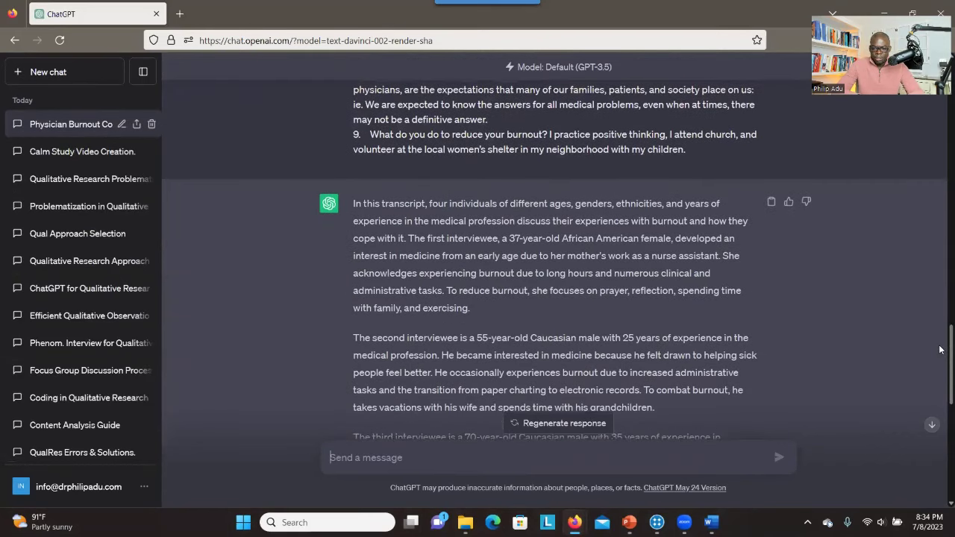
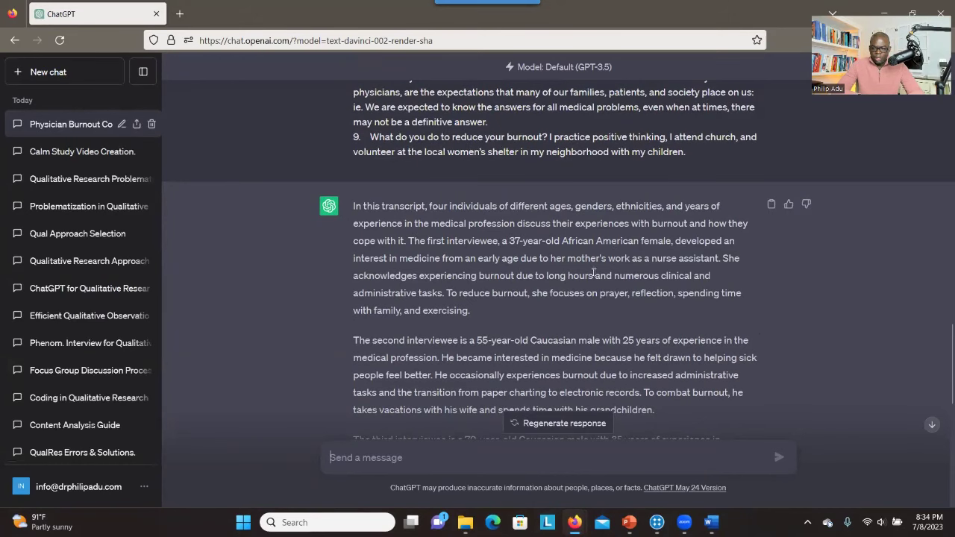
scroll(909, 393, down, 2)
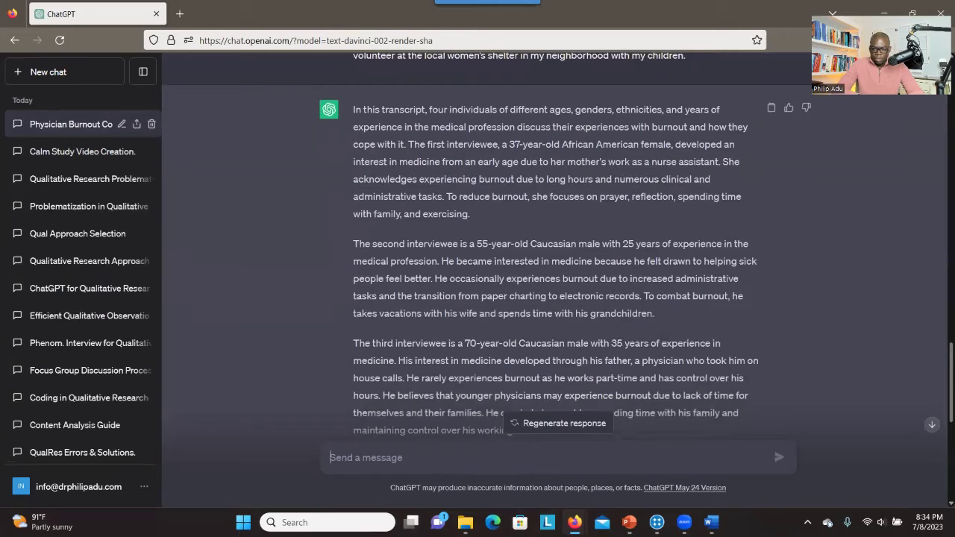
scroll(486, 244, down, 5)
scroll(486, 244, down, 5)
scroll(486, 244, up, 7)
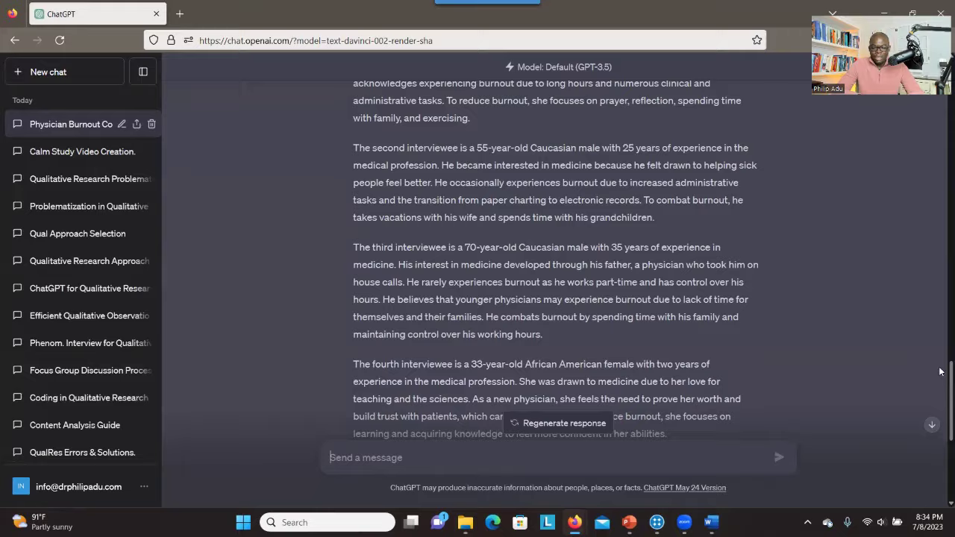
scroll(555, 248, up, 3)
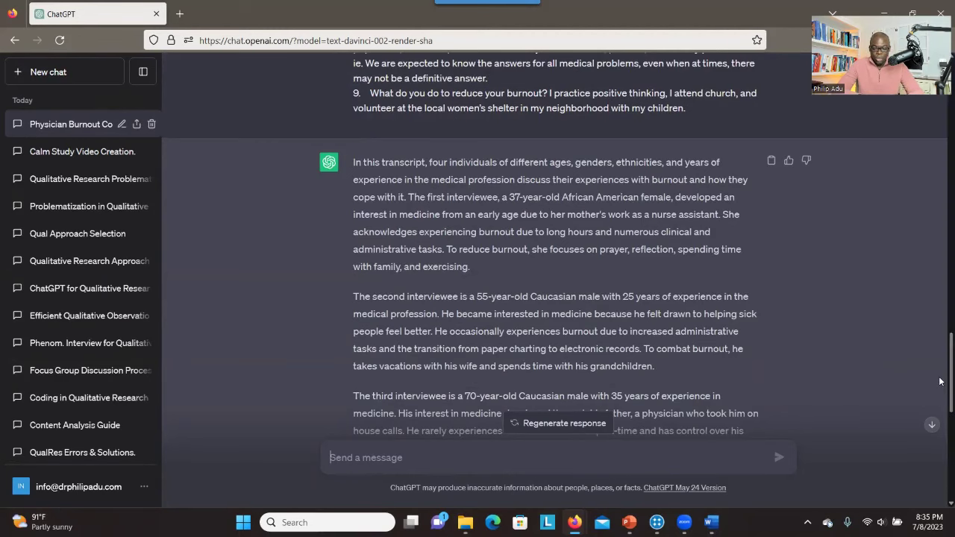
scroll(941, 391, down, 1)
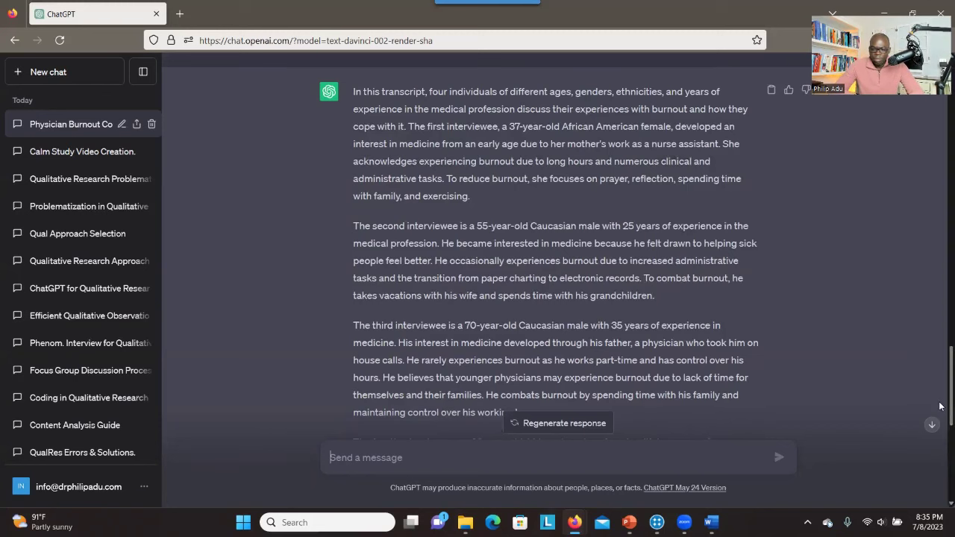
scroll(941, 373, up, 3)
scroll(940, 364, down, 5)
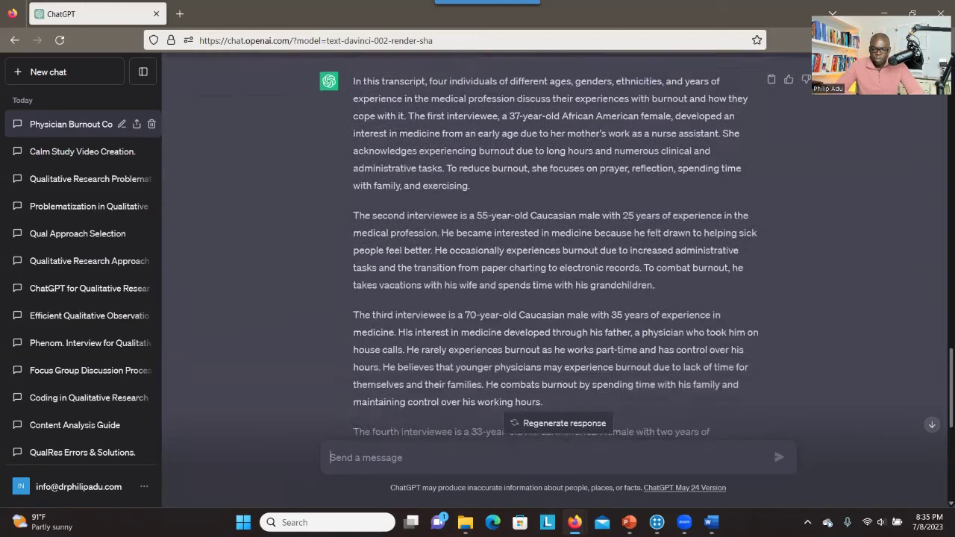
scroll(558, 246, up, 4)
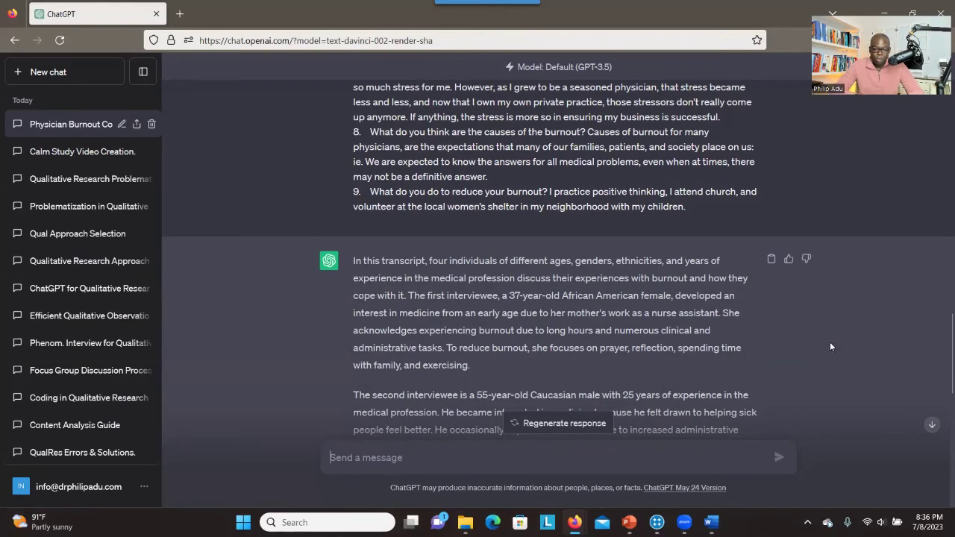
- Switch to the PowerPoint presentation and copy the ChatGPT prompt on slide 6 about summarizing the transcript based on the research question
key(alt+Tab)
double_click(699, 25)
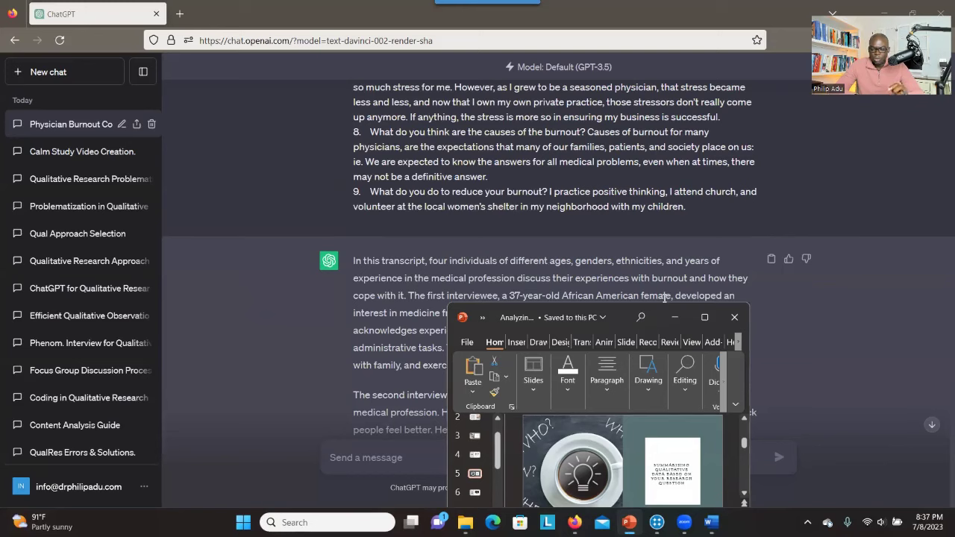
click(704, 319)
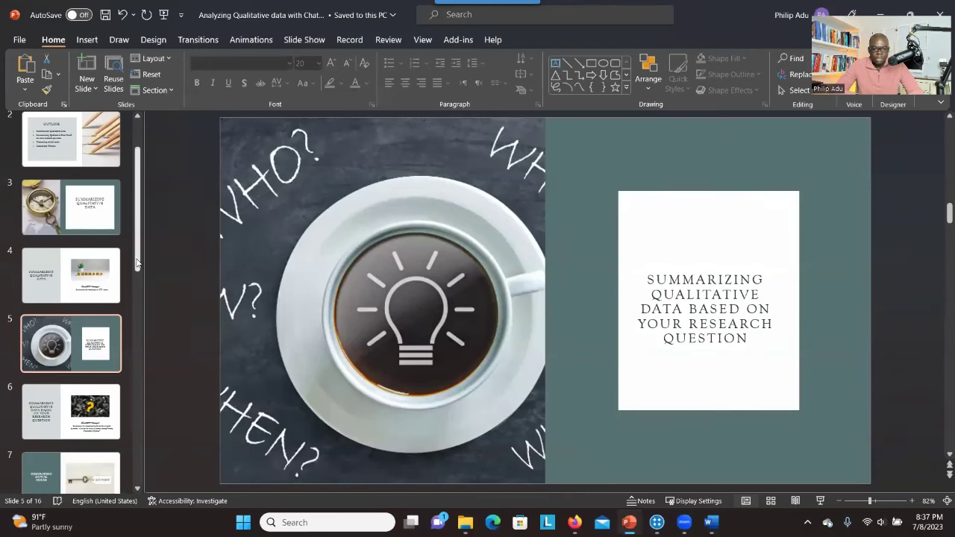
key(Down)
click(556, 395)
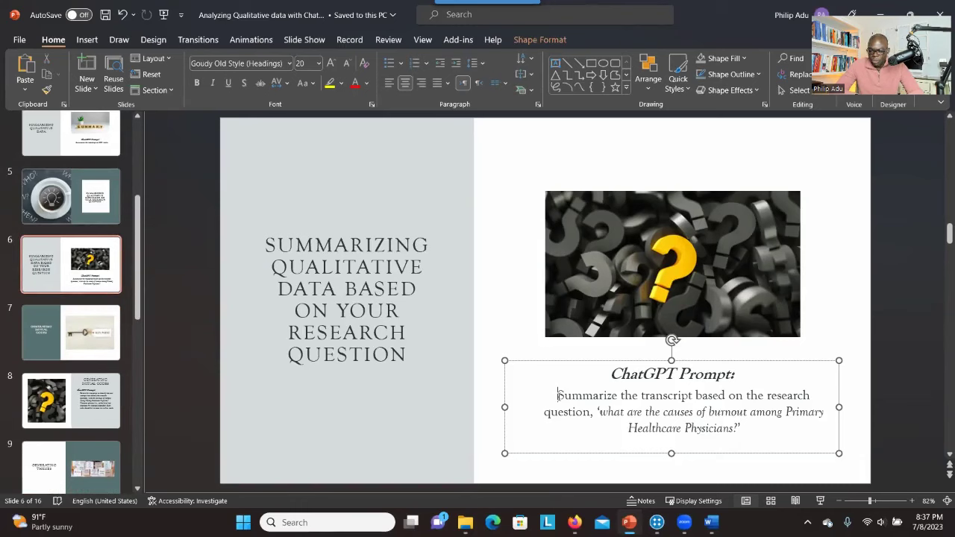
drag(557, 396, 765, 422)
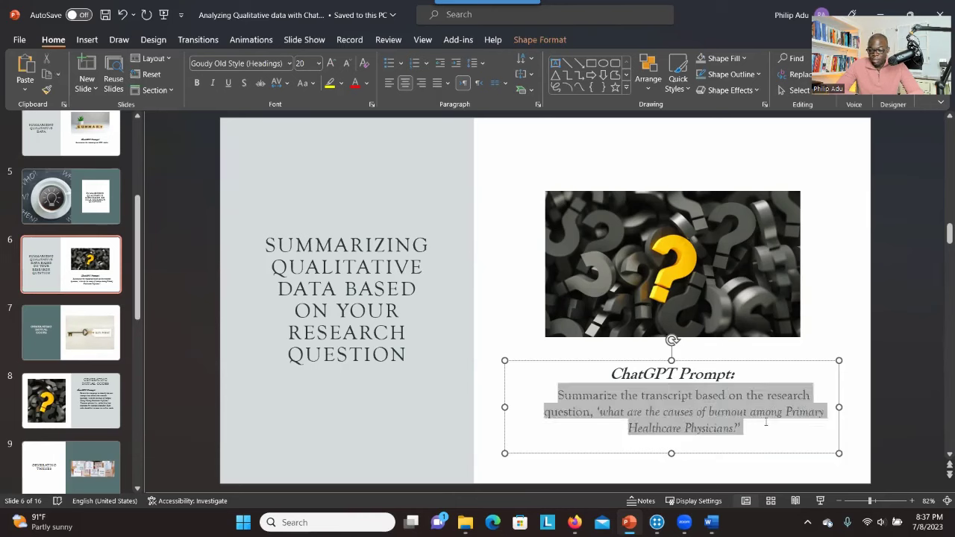
right_click(668, 416)
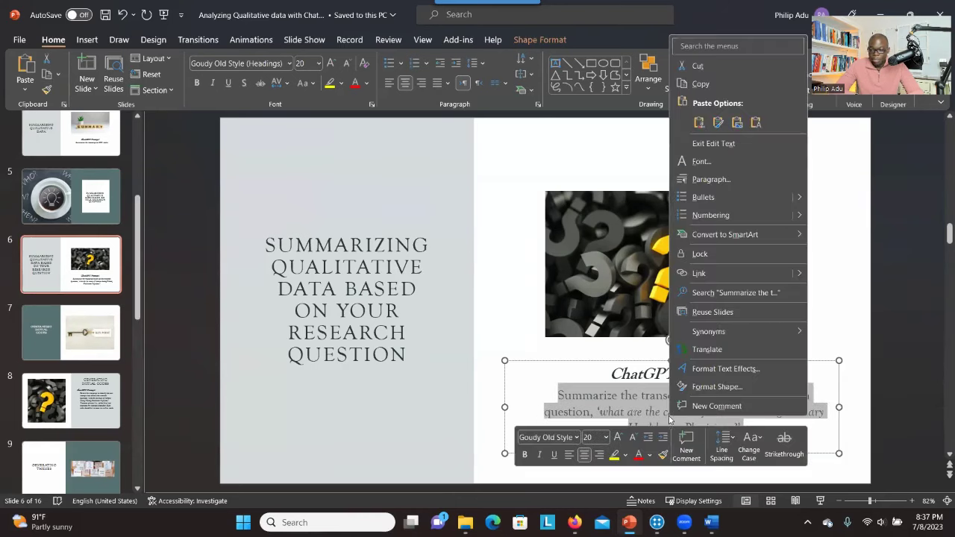
click(694, 83)
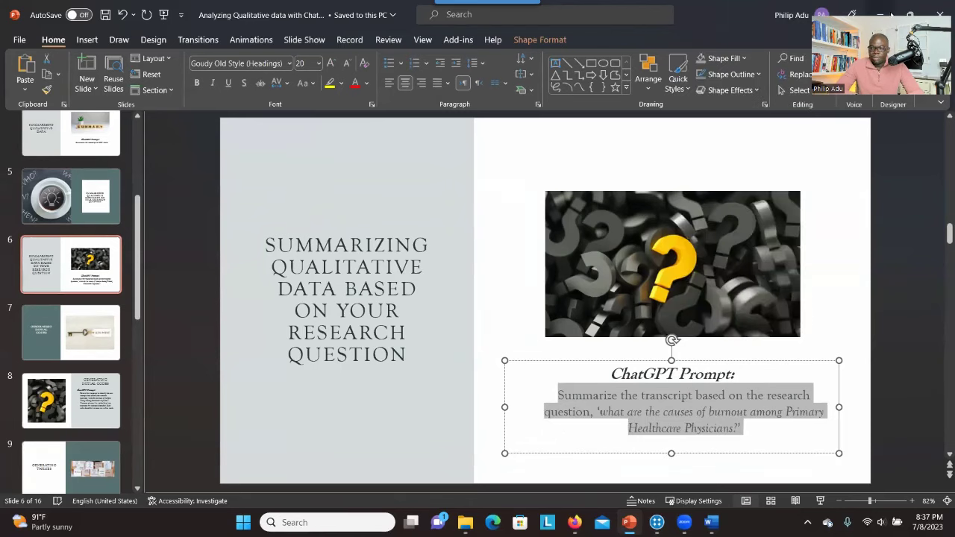
- Return to ChatGPT and send the copied prompt asking for a summary based on 'what are the causes of burnout among Primary Healthcare Physicians?'
key(alt+Tab)
key(ctrl+v)
key(ctrl+z)
key(ctrl+v)
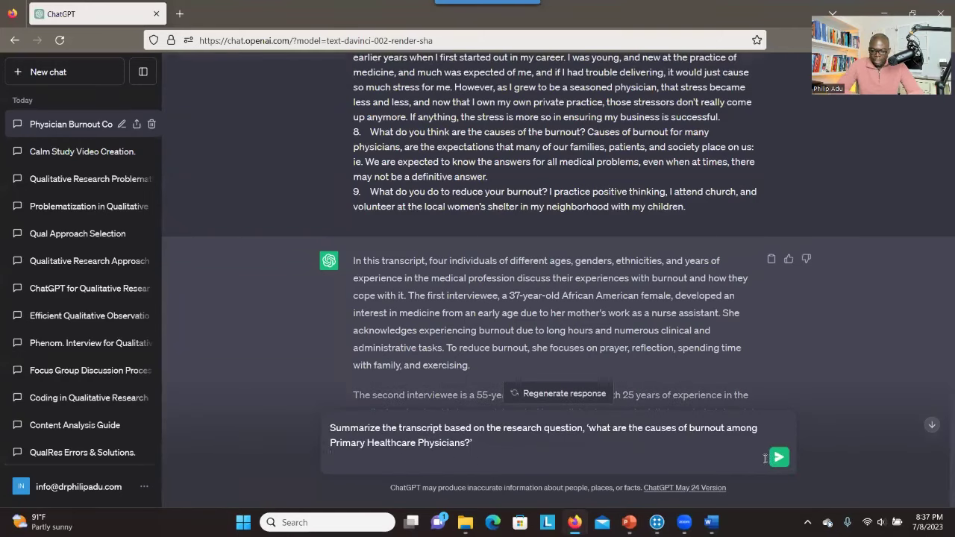
key(Return)
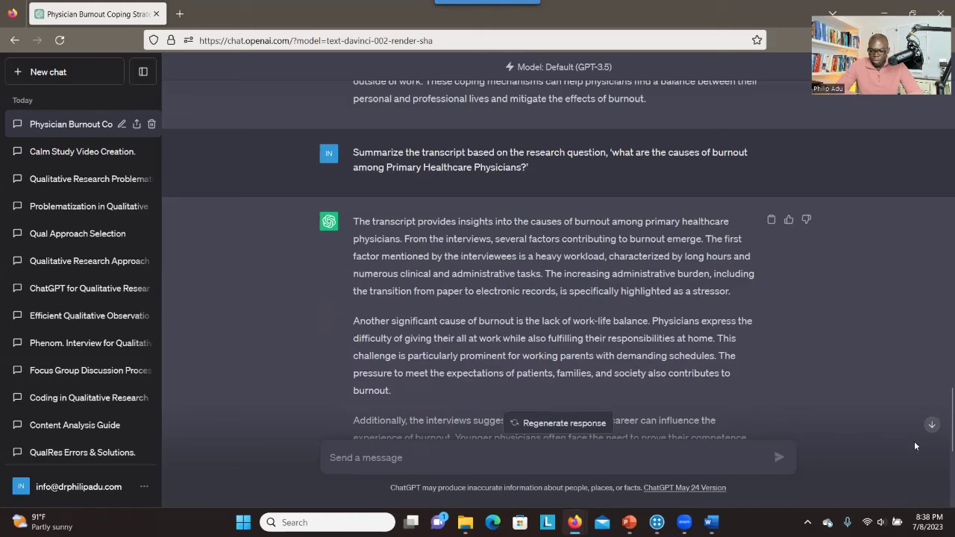
- Review the research-question summary, highlighting the causes of burnout listed in its concluding paragraph
scroll(940, 432, down, 3)
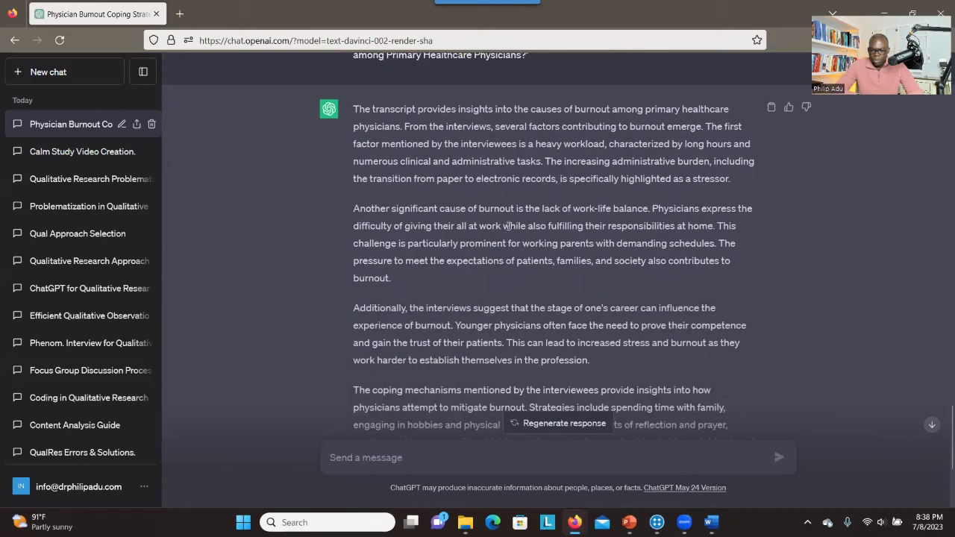
drag(653, 210, 542, 210)
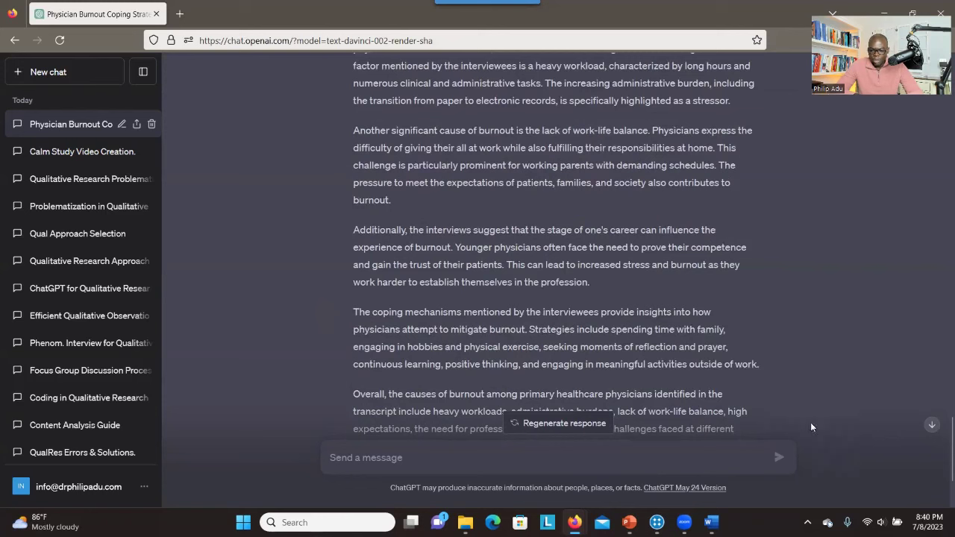
drag(951, 448, 951, 468)
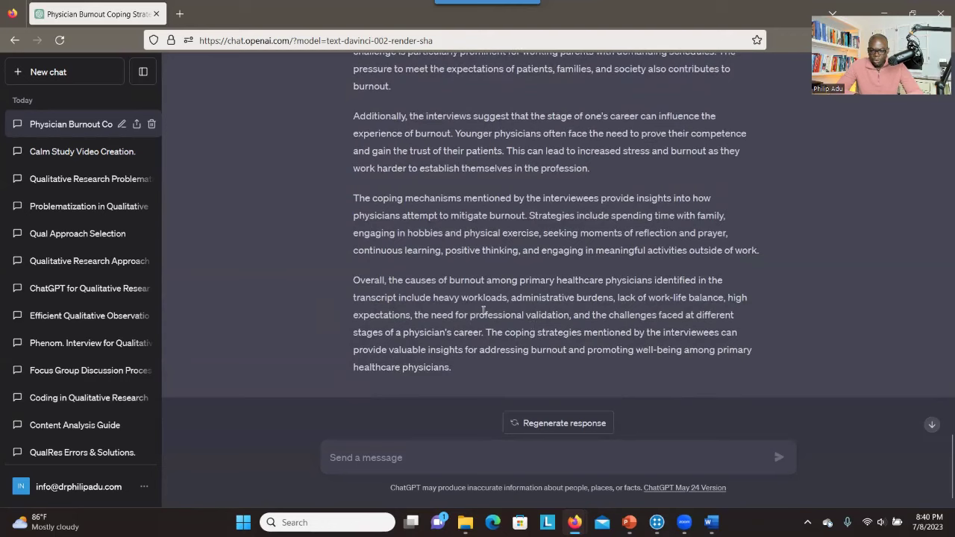
drag(432, 298, 683, 297)
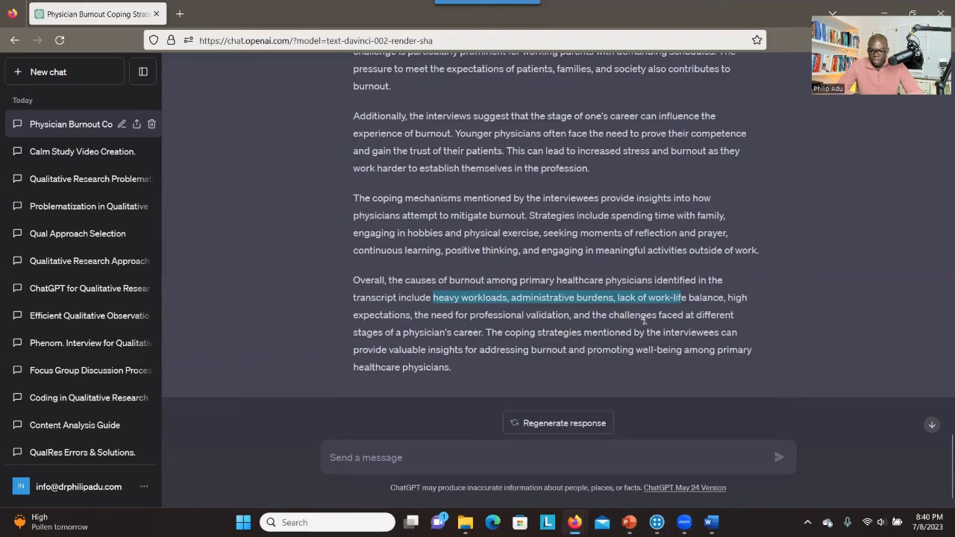
drag(484, 333, 388, 281)
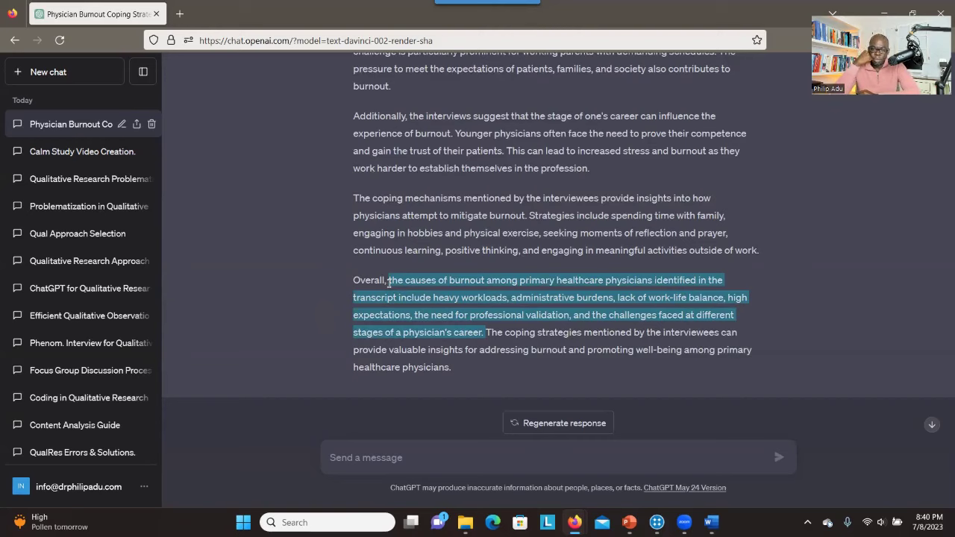
- Switch to NVivo and examine the codes under Burnout causes (RQ1) for comparison with ChatGPT's summary
key(alt+Tab)
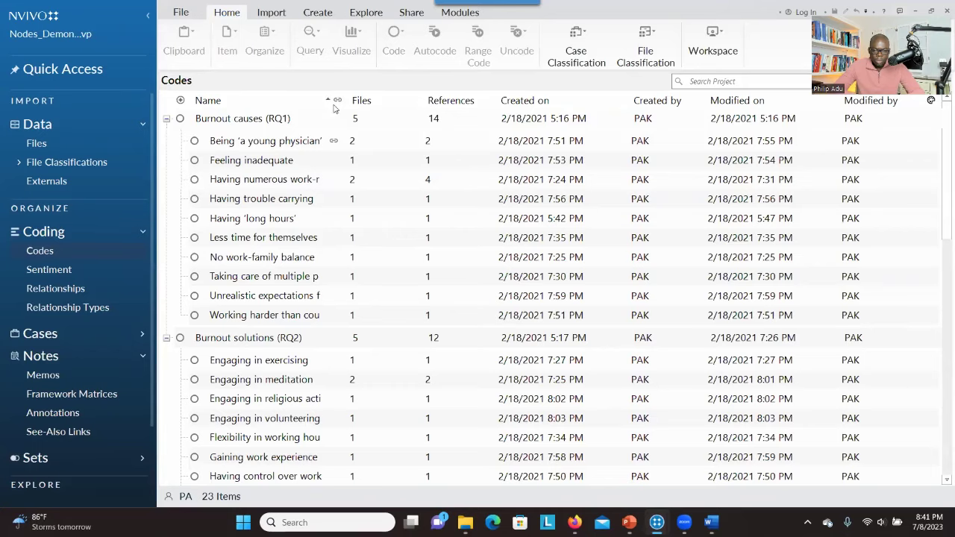
drag(446, 117, 488, 117)
click(390, 120)
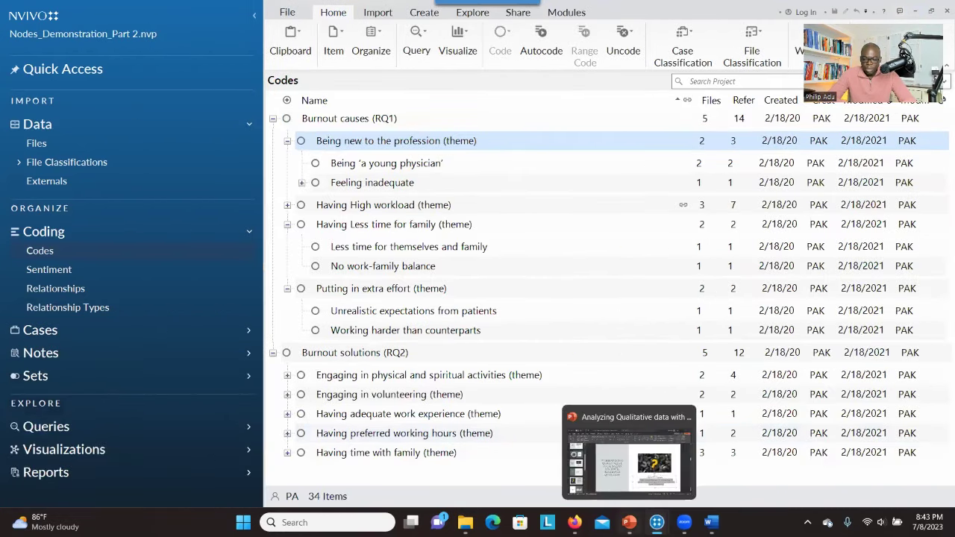
- Switch to PowerPoint, open slide 8, Generating Initial Codes, and place the cursor in its ChatGPT prompt text
click(628, 522)
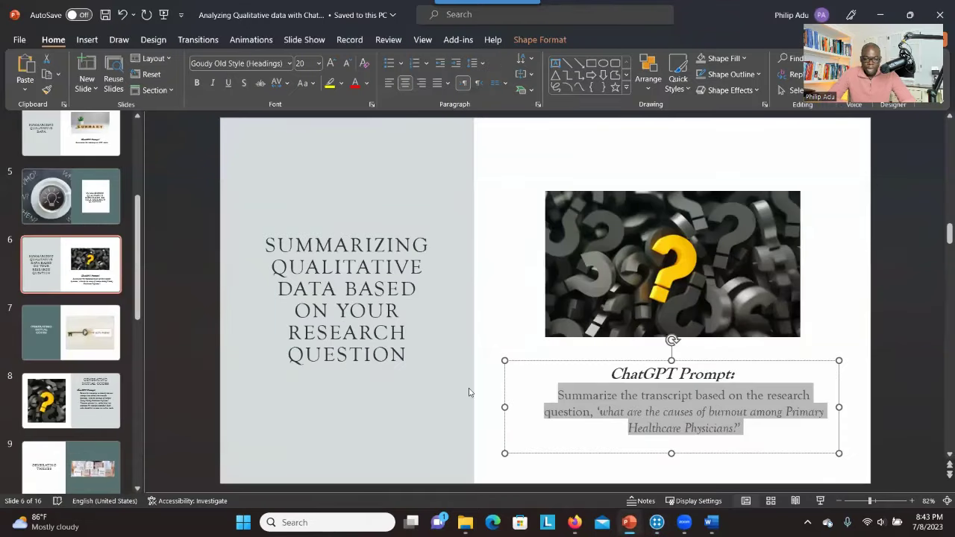
click(71, 415)
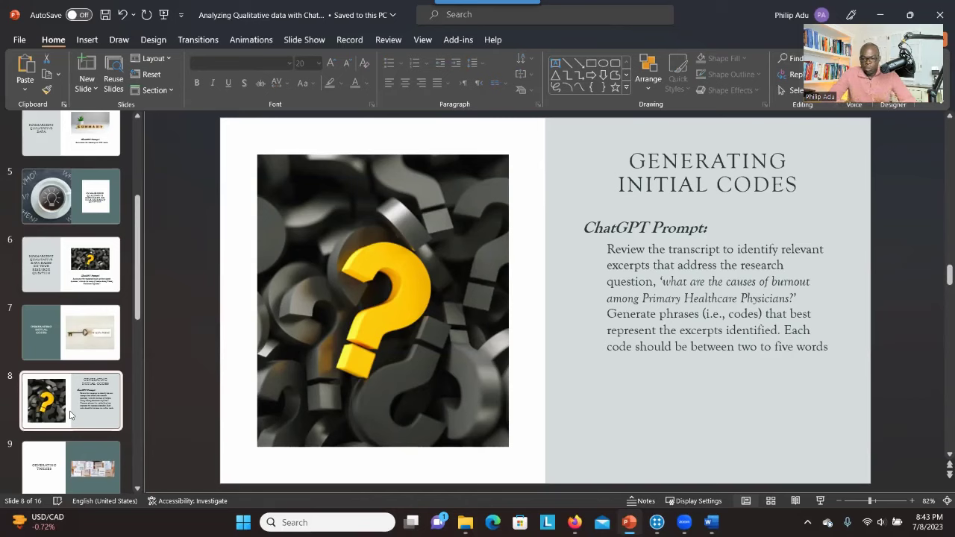
click(654, 281)
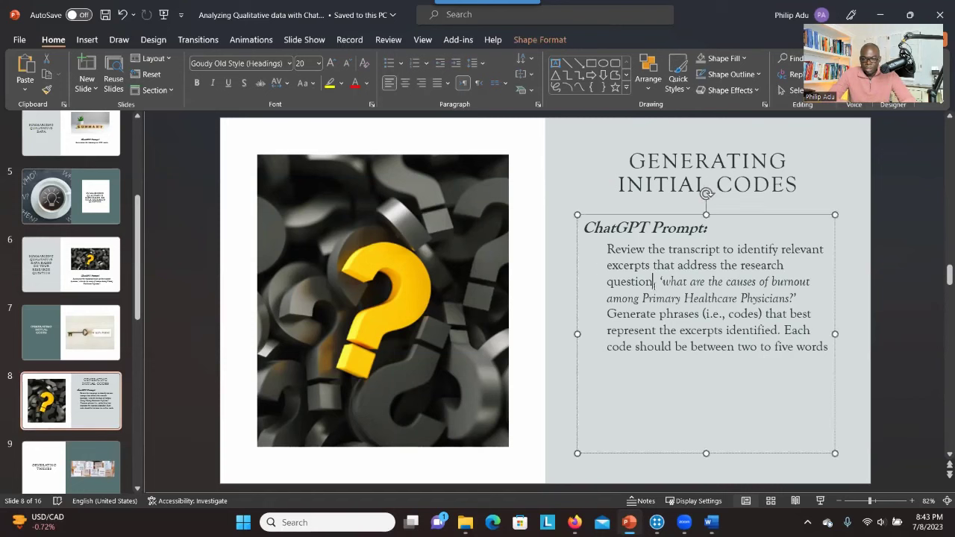
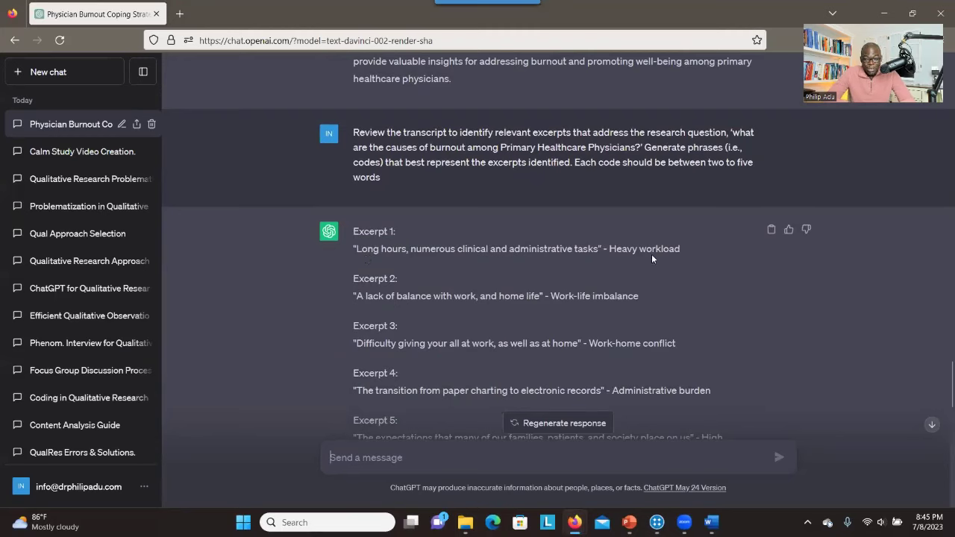
- Review the excerpts and codes ChatGPT generated, highlighting the code "Heavy workload" for Excerpt 1
drag(609, 248, 681, 247)
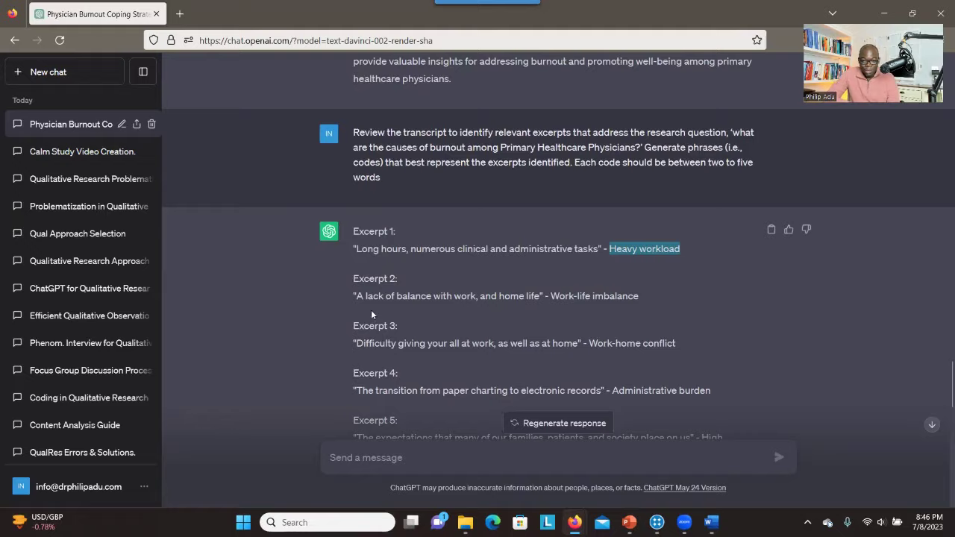
scroll(571, 351, down, 5)
scroll(558, 371, down, 3)
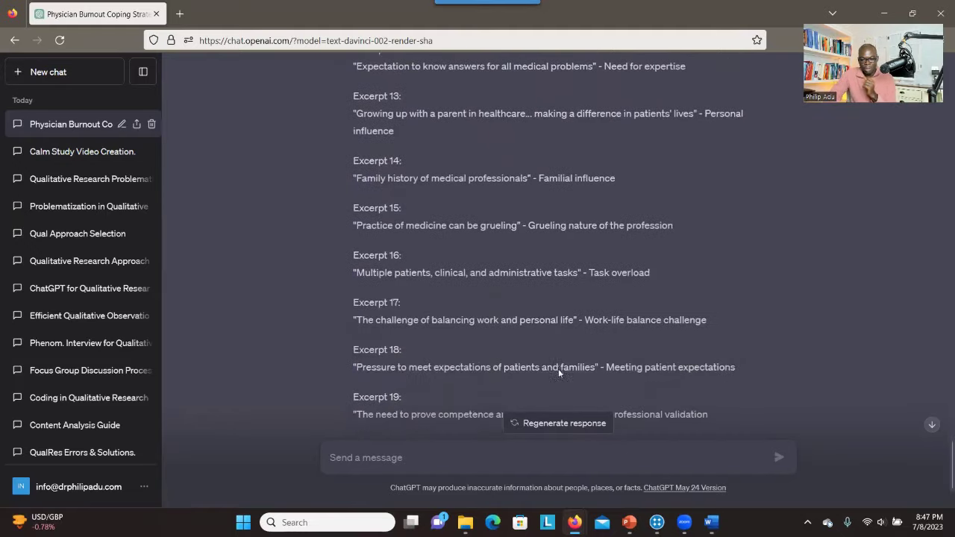
- Review the remaining excerpts and codes through Excerpt 20, and copy the quoted text of Excerpt 1
scroll(558, 369, down, 2)
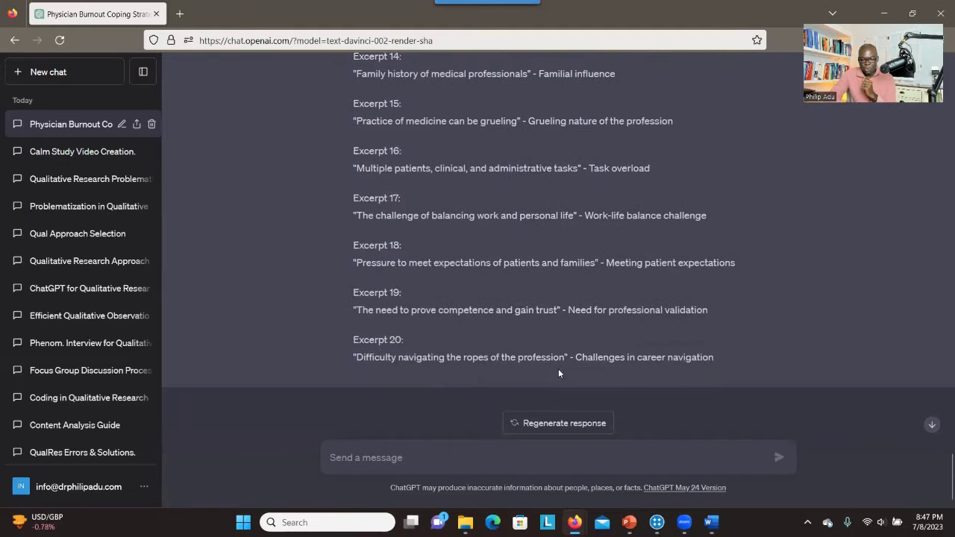
drag(950, 477, 940, 388)
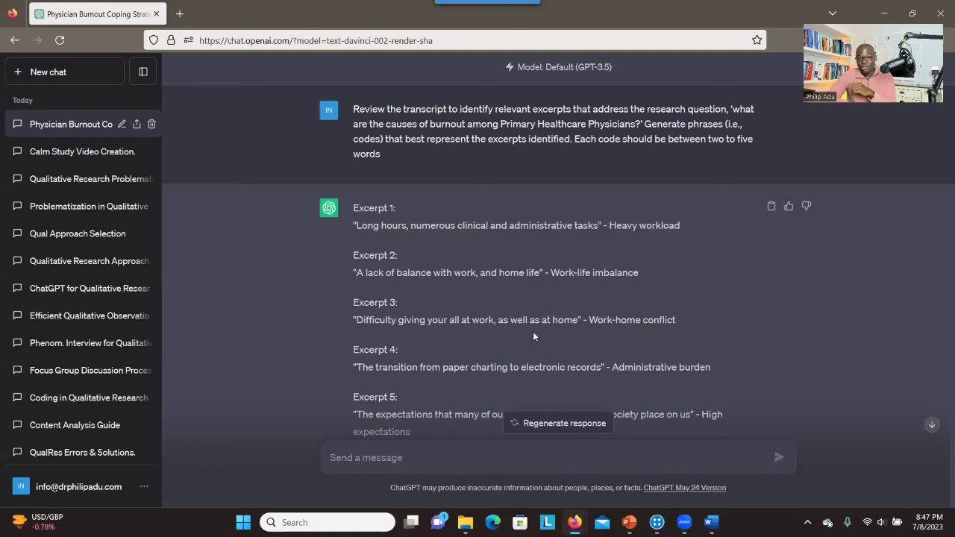
mouse_move(602, 225)
mouse_down()
mouse_move(357, 227)
mouse_move(598, 228)
mouse_up()
right_click(552, 221)
click(564, 233)
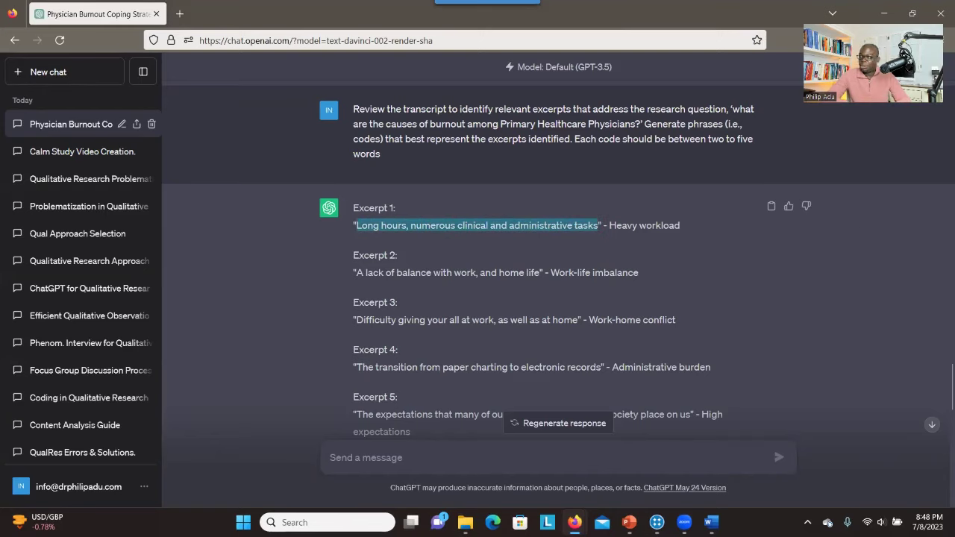
- Switch to the P1 transcript in Word and highlight the passage "Long hours, numerous clinical and administrative tasks" beside ChatGPT's Excerpt 1
key(alt+Tab)
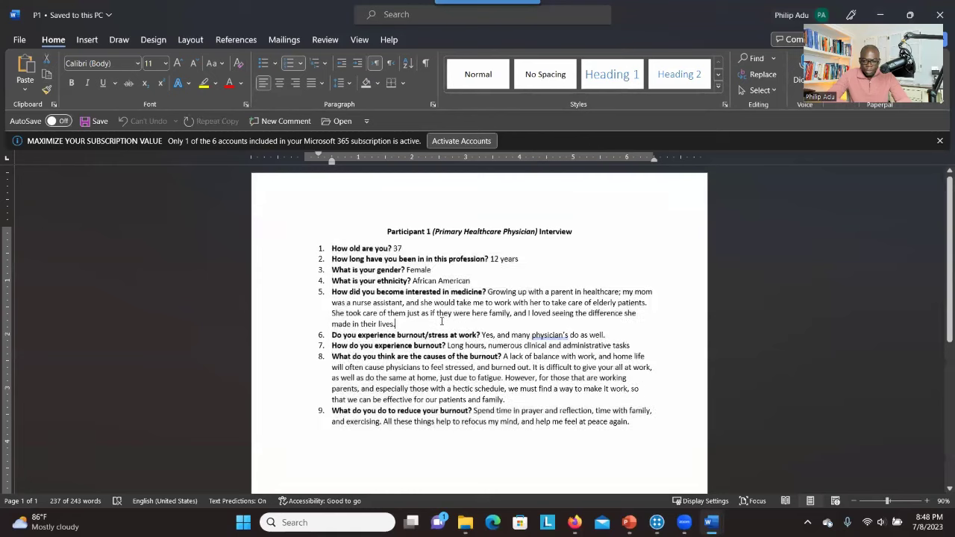
click(461, 314)
drag(448, 347, 555, 347)
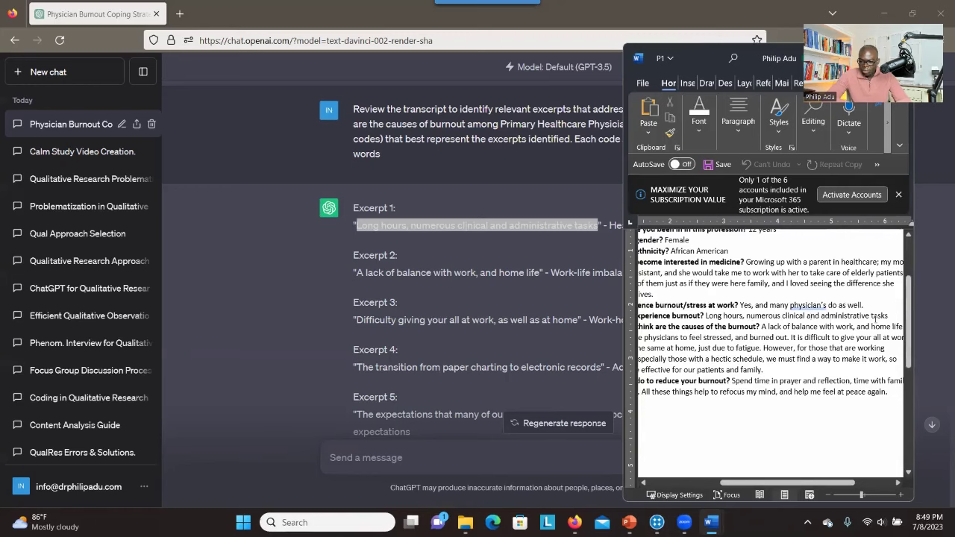
drag(890, 316, 716, 318)
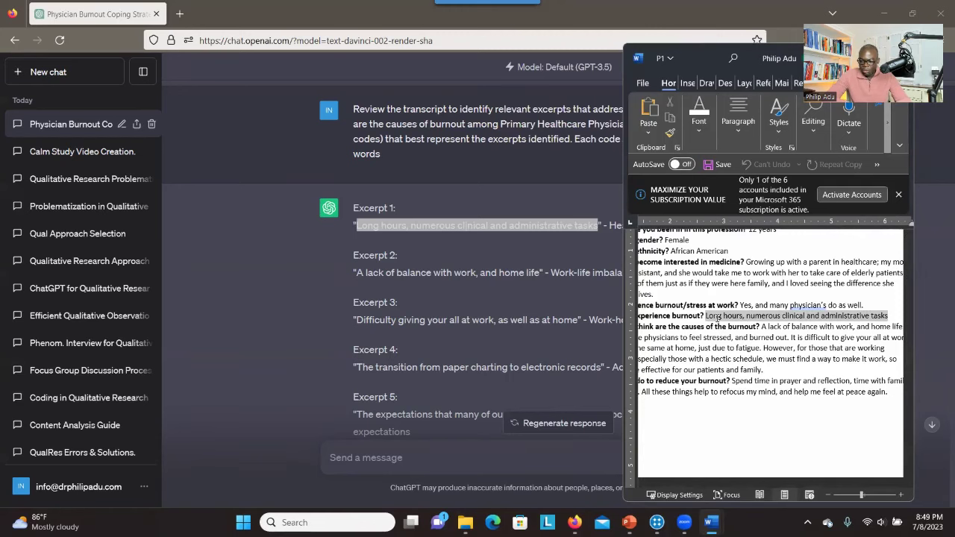
- Highlight Excerpt 2's quote in ChatGPT and its matching passage under the causes-of-burnout question in the Word transcript, and return to ChatGPT
click(381, 286)
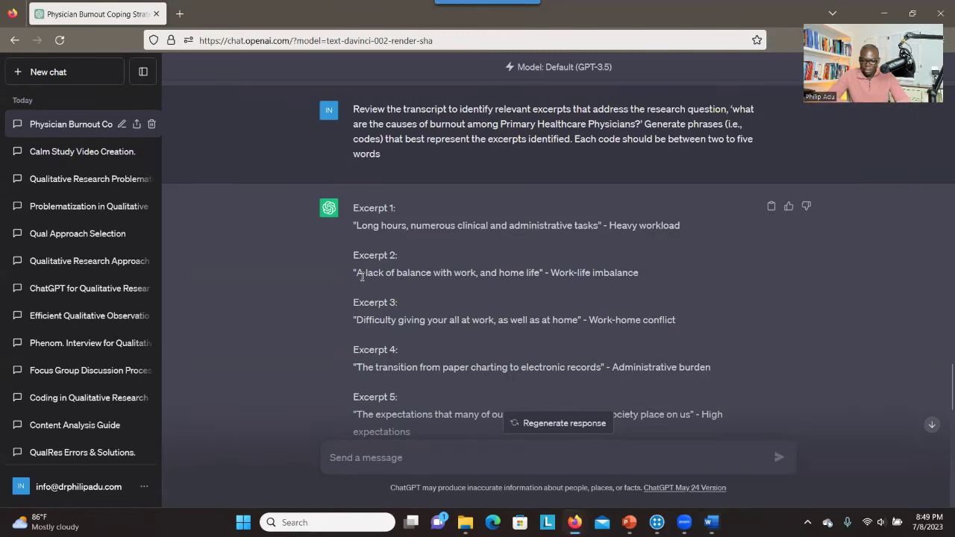
drag(540, 273, 358, 274)
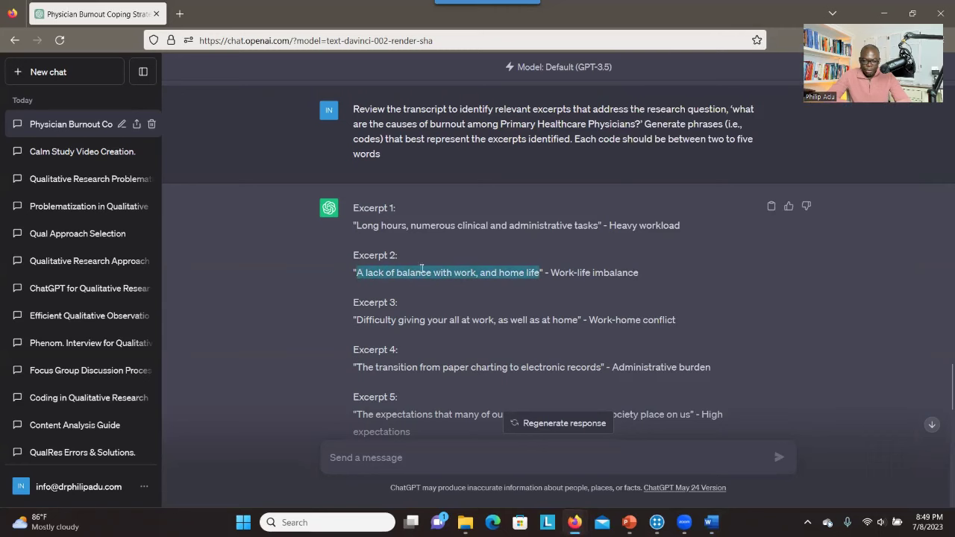
key(alt+Tab)
drag(761, 328, 870, 328)
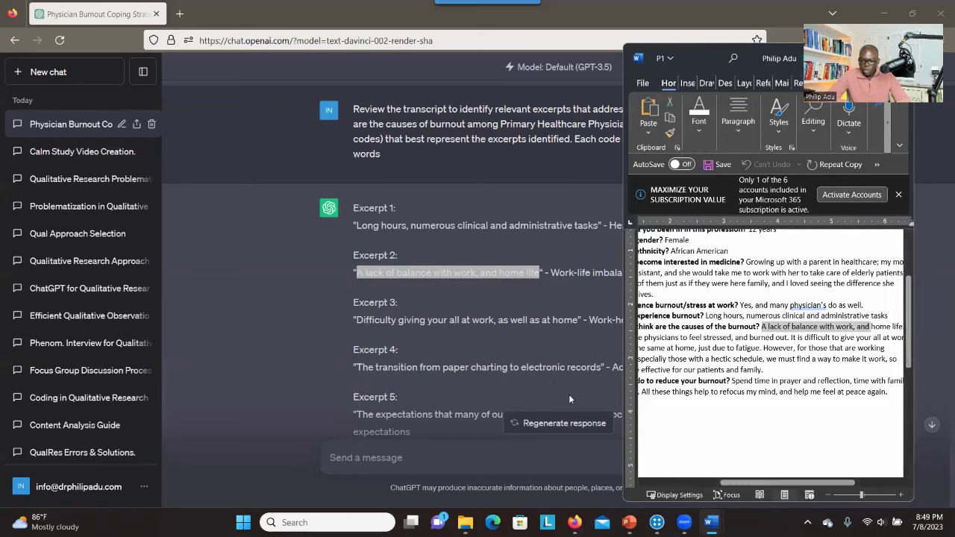
click(481, 277)
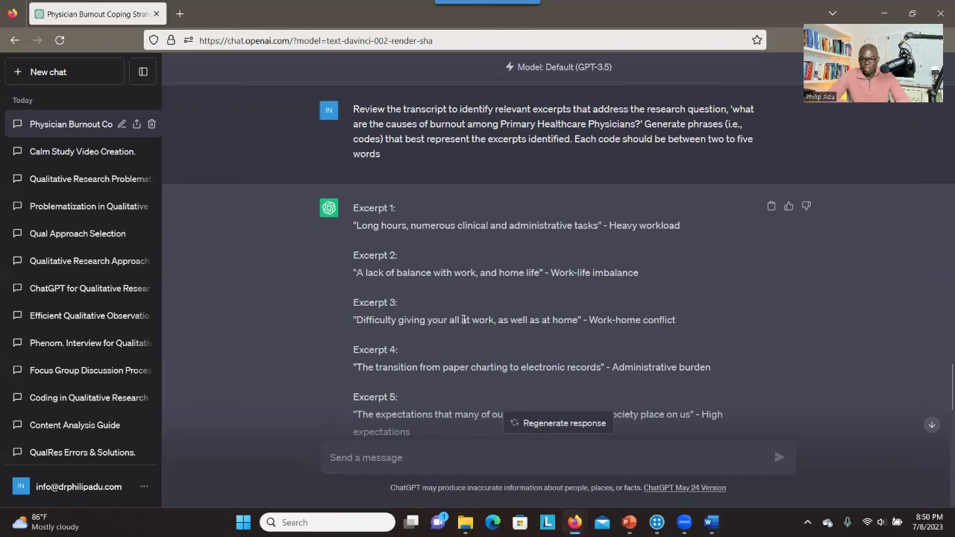
- Show NVivo beside ChatGPT with a wider Name column and compare the Burnout causes (RQ1) codes with ChatGPT's codes
scroll(939, 368, down, 2)
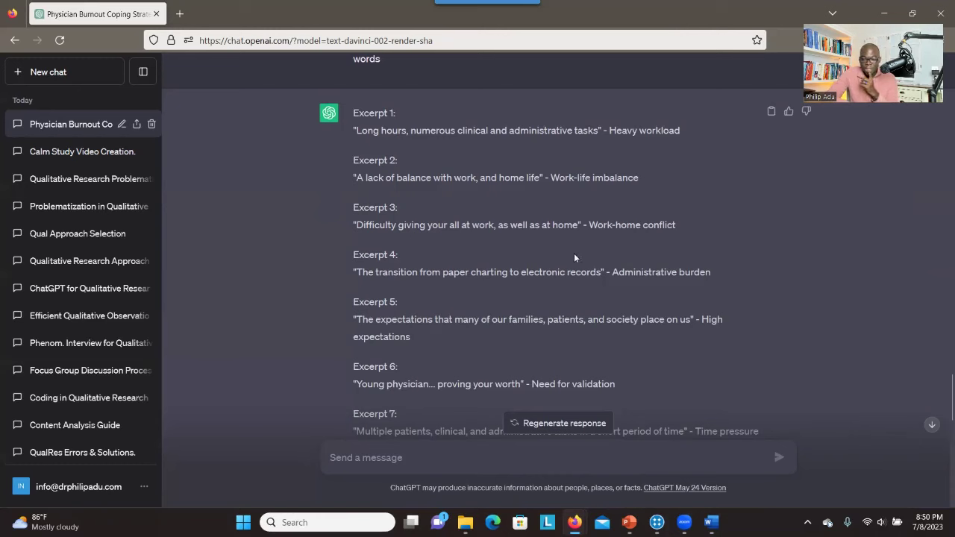
mouse_move(656, 523)
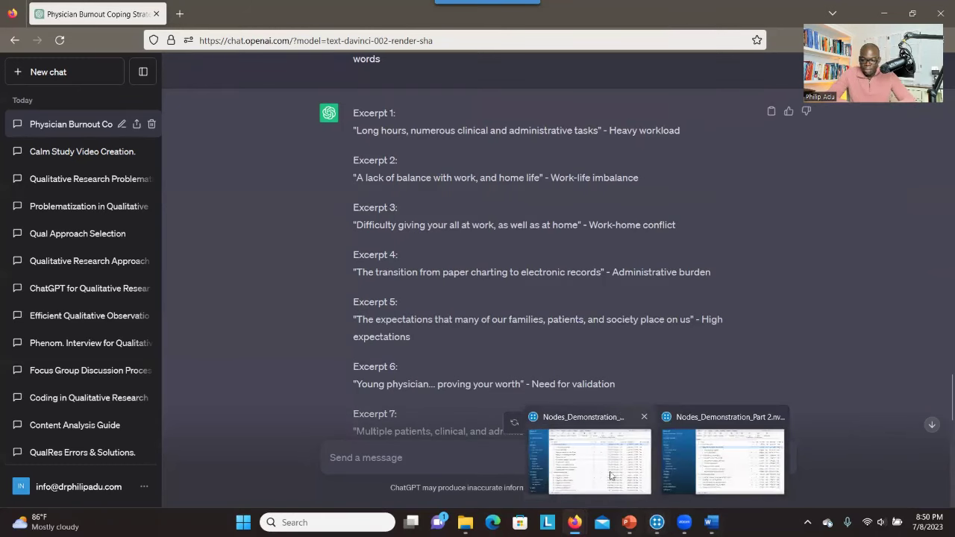
key(alt+Tab)
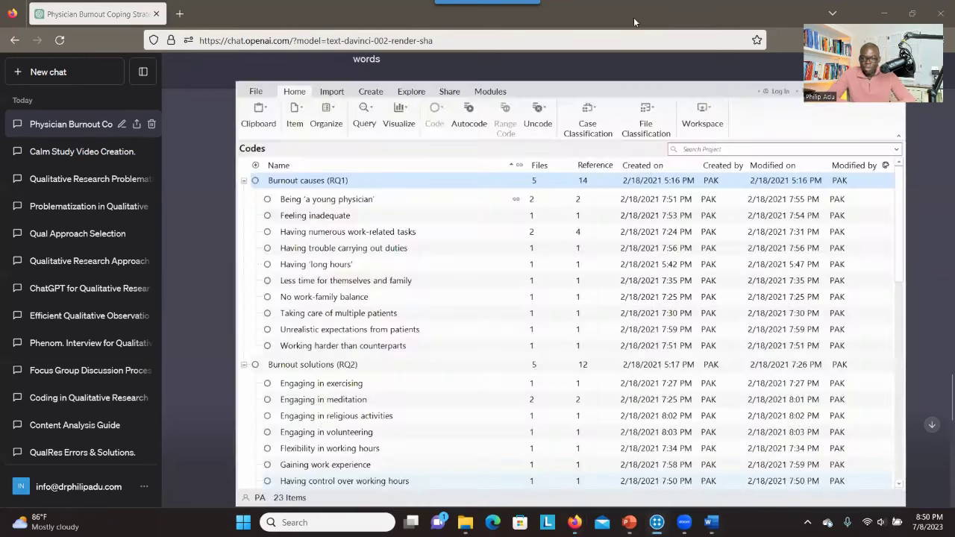
double_click(633, 17)
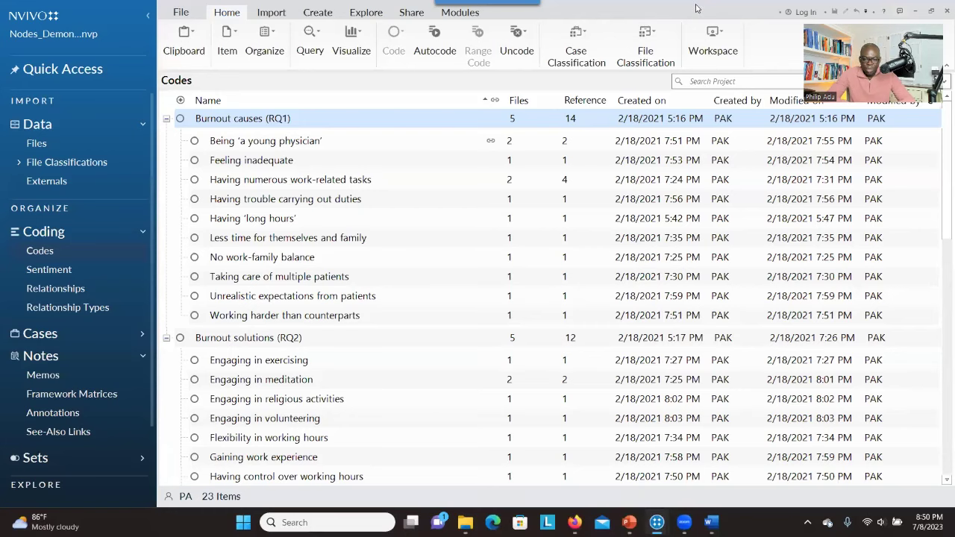
double_click(695, 8)
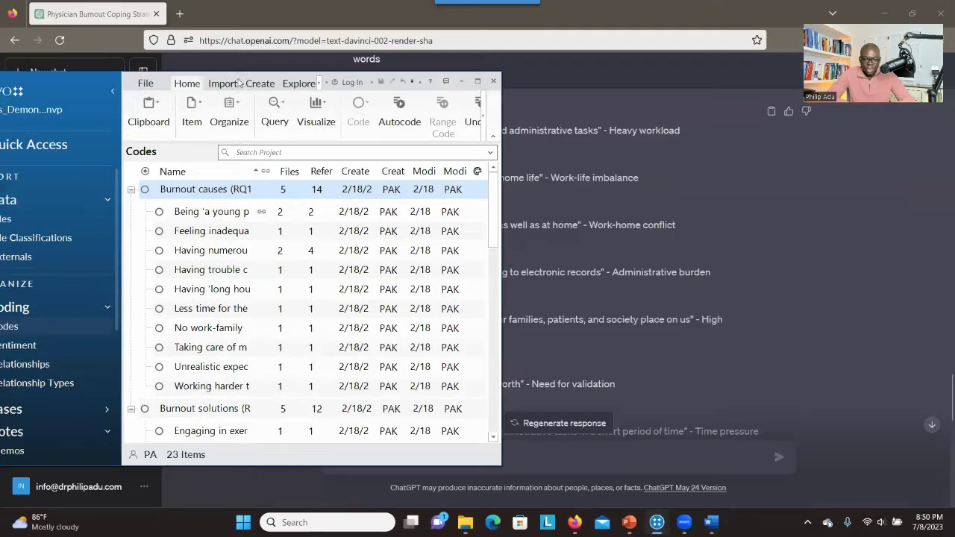
double_click(257, 172)
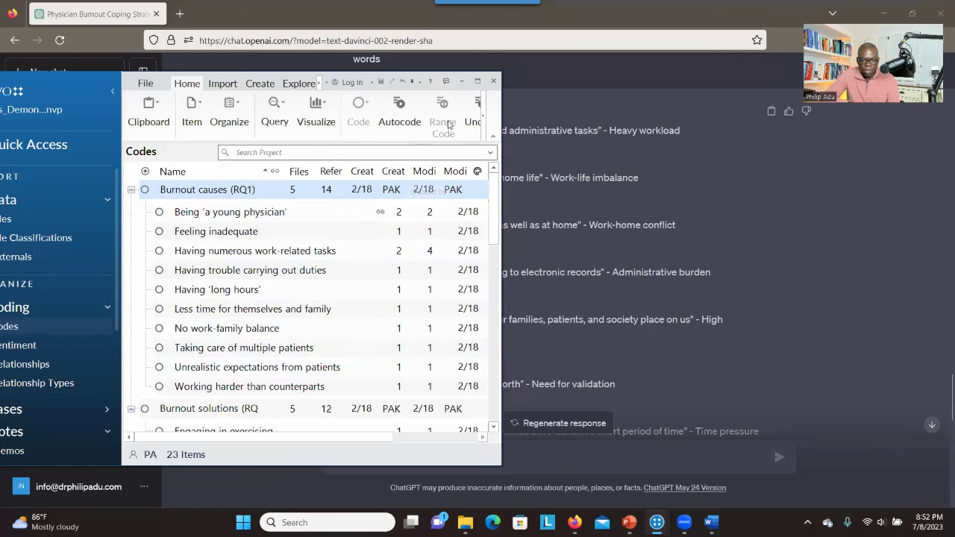
click(477, 81)
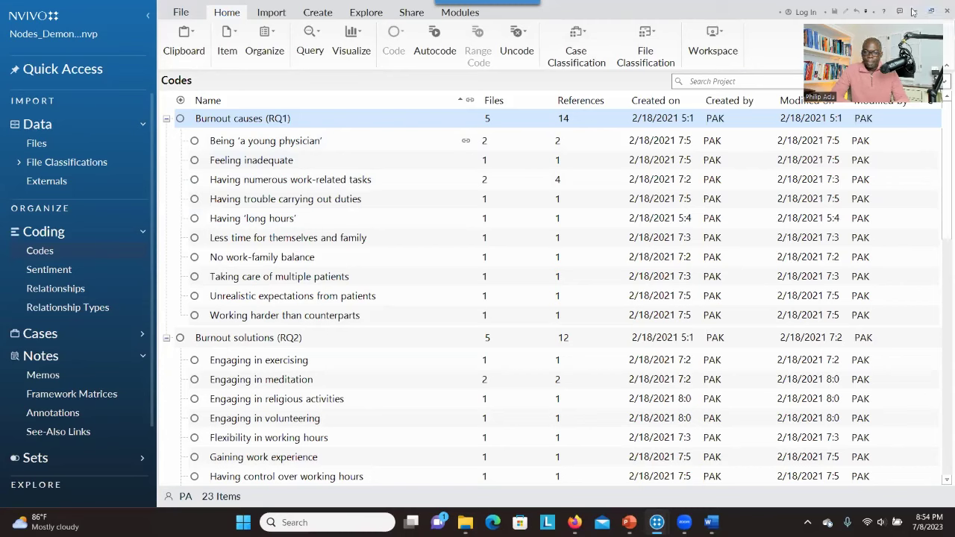
click(913, 13)
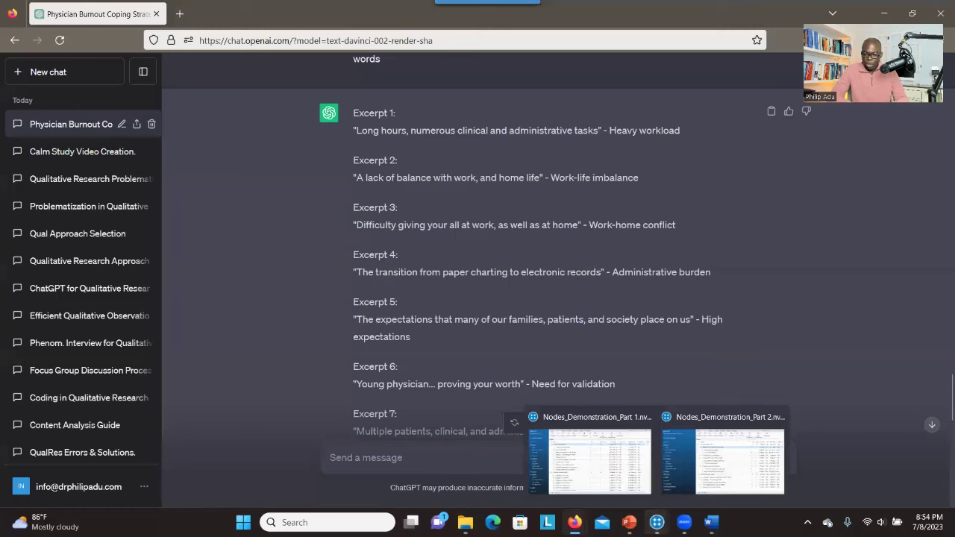
- Switch to PowerPoint for the Generating Themes prompt and submit it to ChatGPT, requesting burnout-cause themes of 2 to 5 words each
mouse_move(633, 511)
click(636, 483)
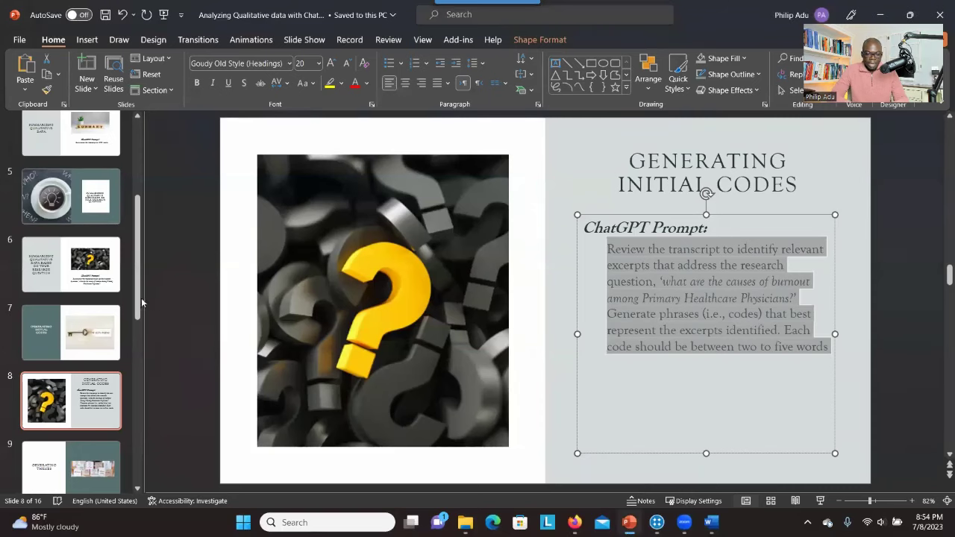
drag(141, 302, 147, 349)
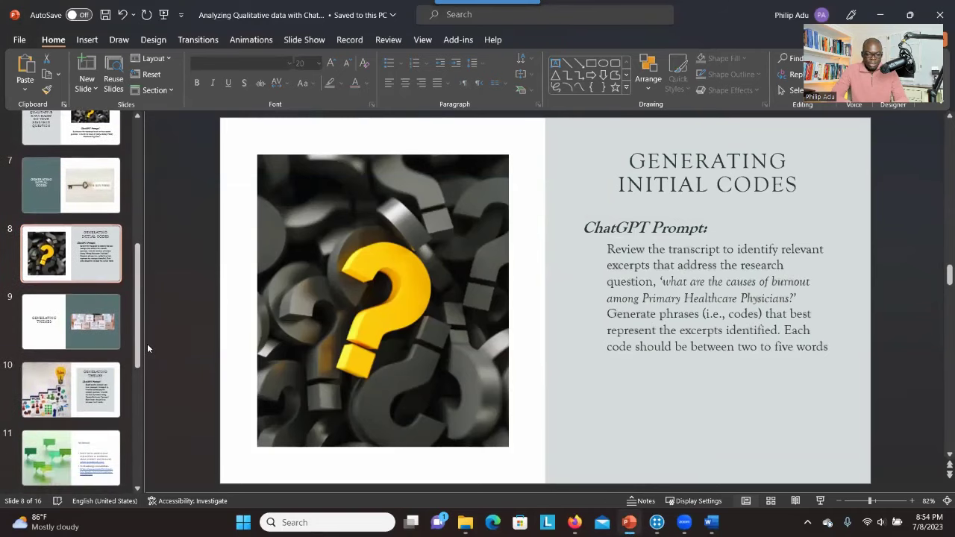
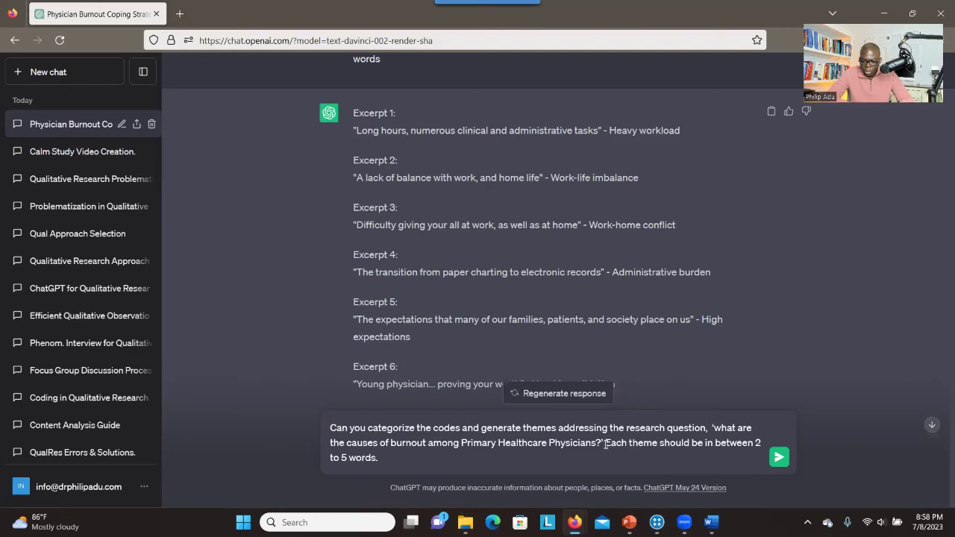
click(777, 457)
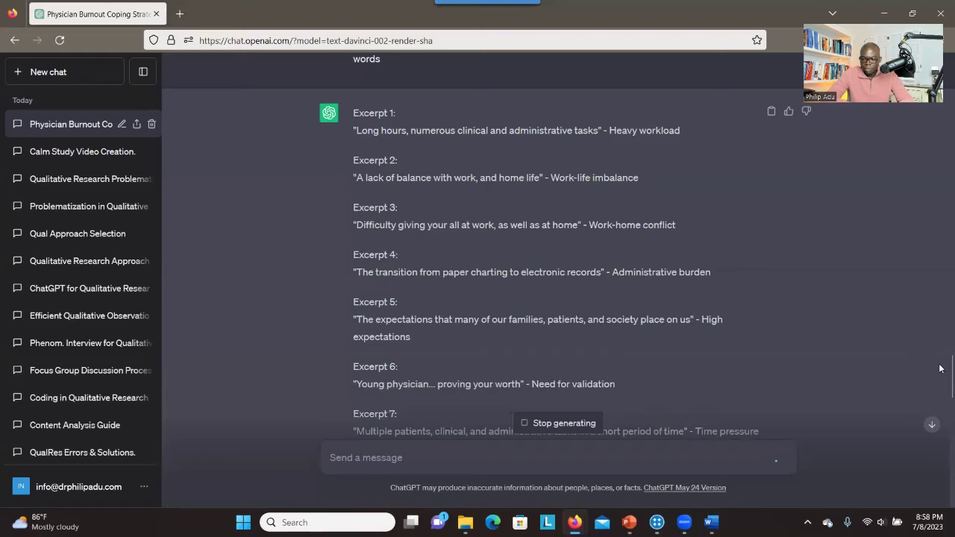
- Review the seven themes ChatGPT generated, the codes grouped under each, and the concluding paragraph
drag(939, 367, 940, 431)
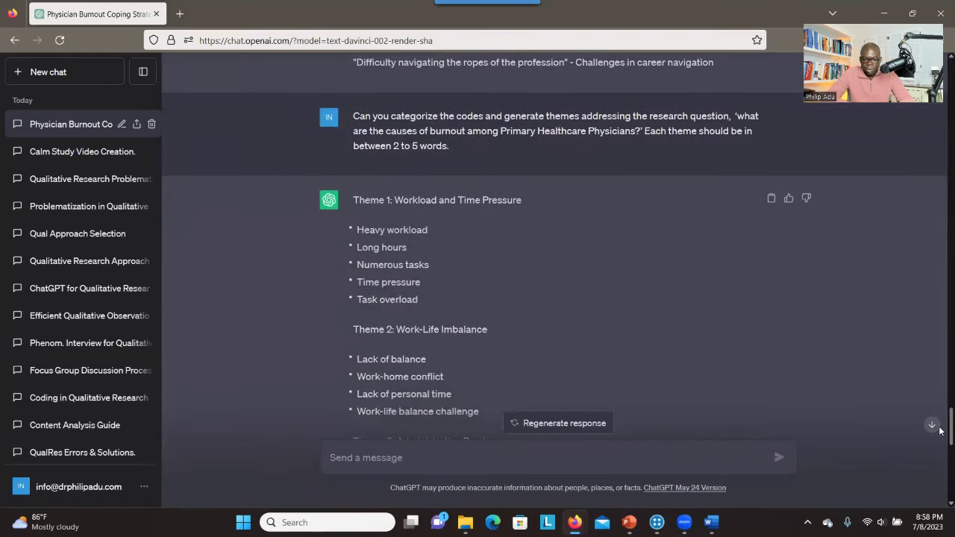
click(932, 425)
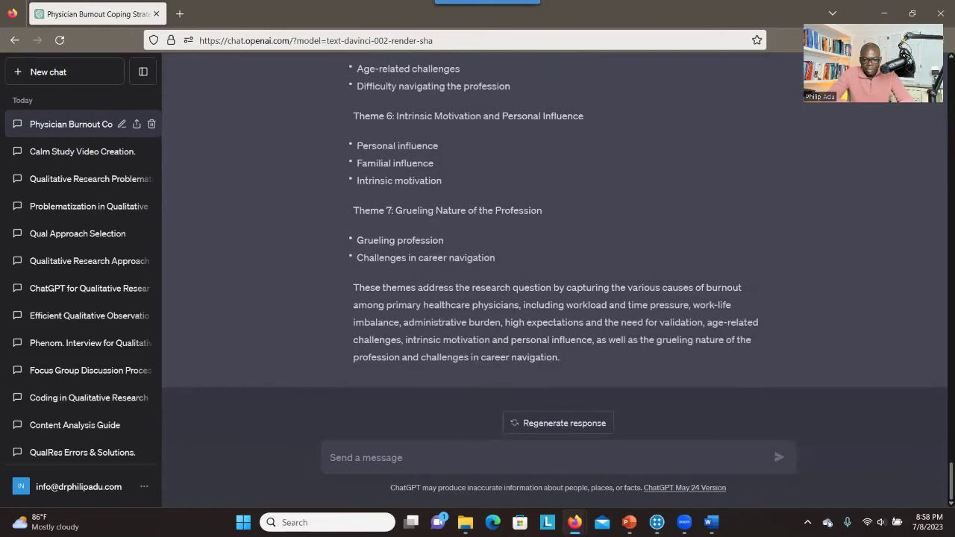
scroll(934, 425, up, 10)
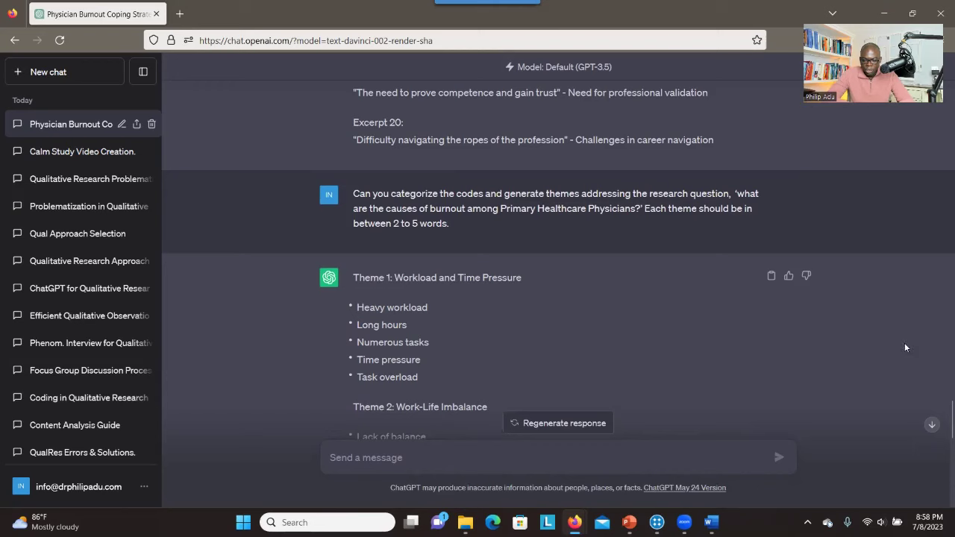
scroll(942, 410, down, 2)
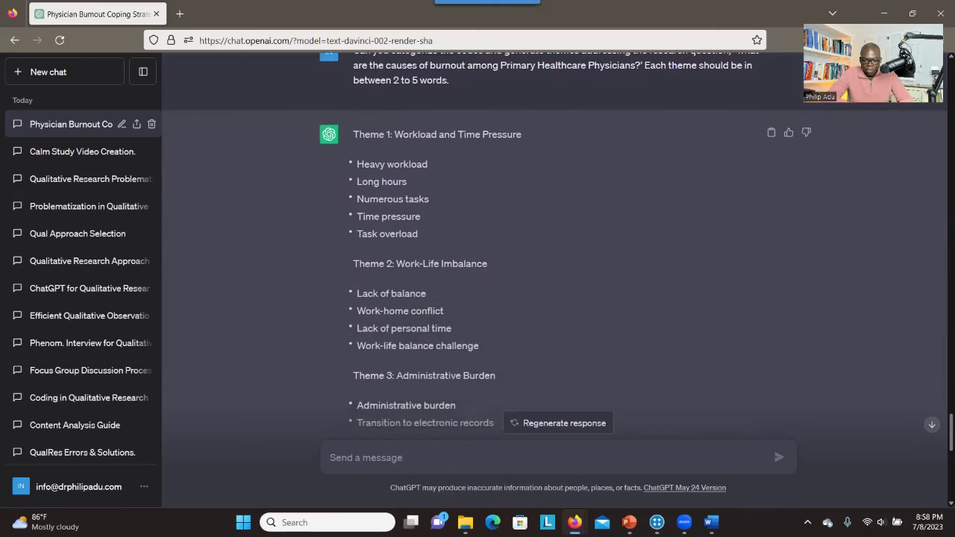
scroll(487, 339, down, 1)
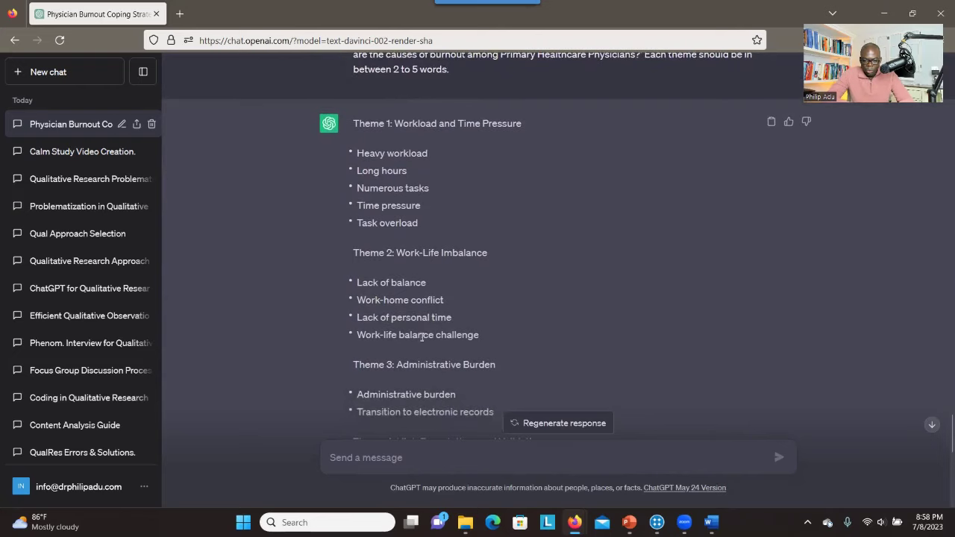
scroll(445, 319, down, 2)
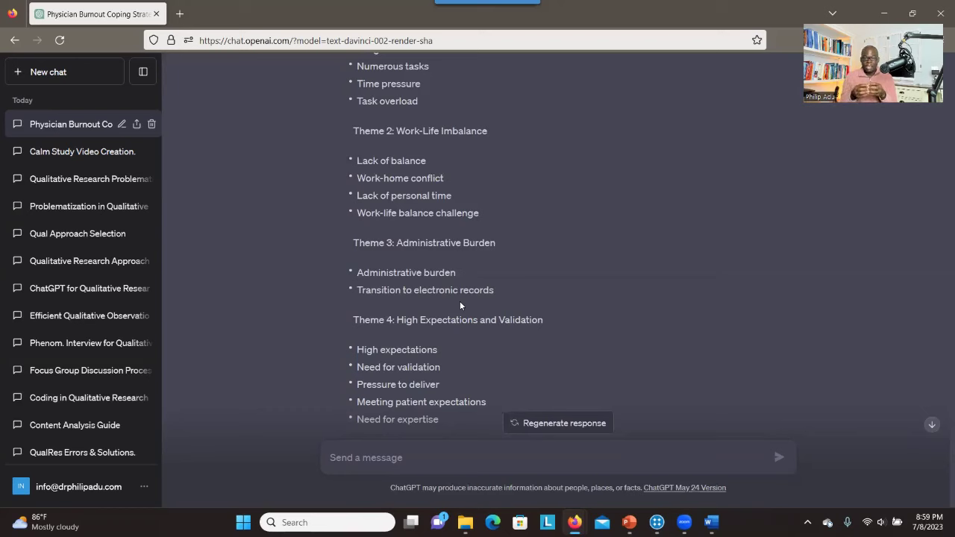
scroll(459, 300, down, 5)
scroll(434, 315, up, 5)
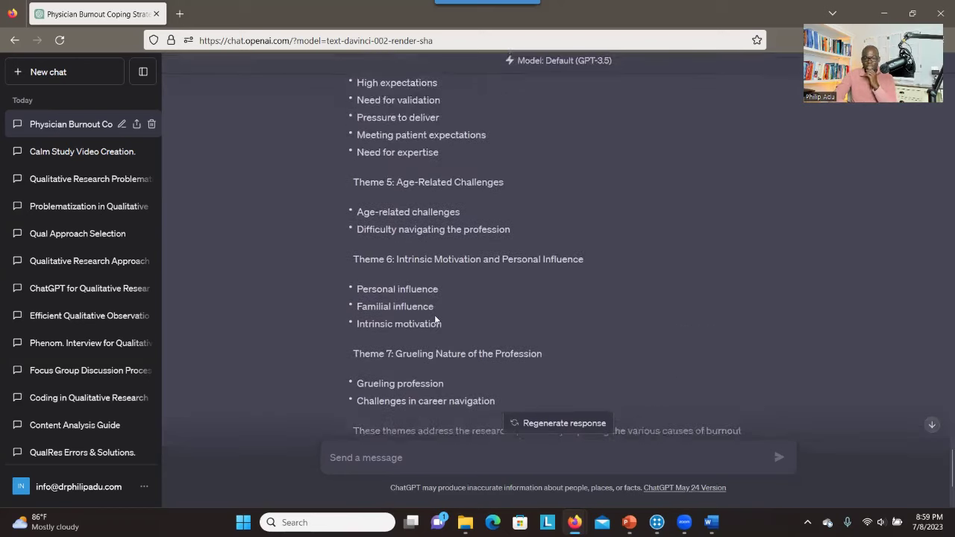
scroll(434, 315, up, 1)
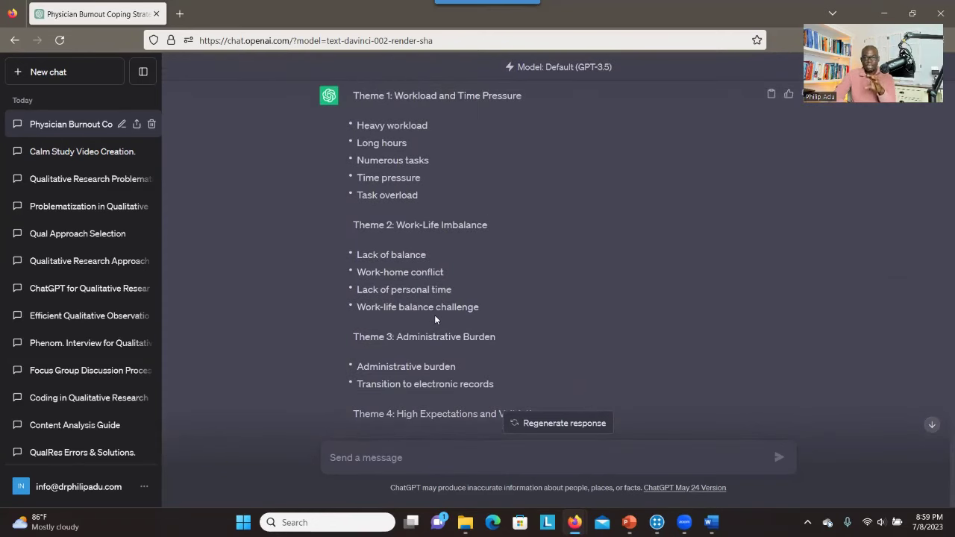
scroll(434, 315, down, 4)
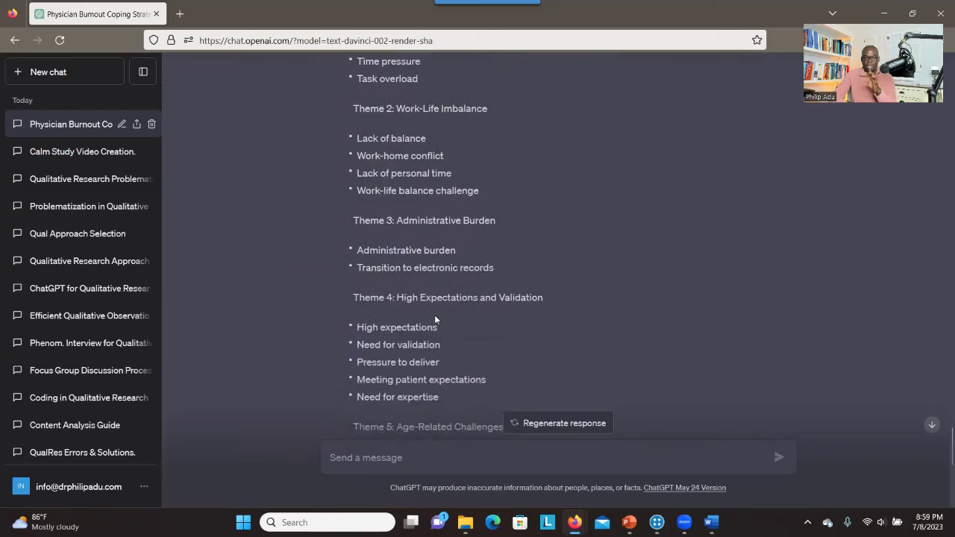
scroll(434, 315, down, 4)
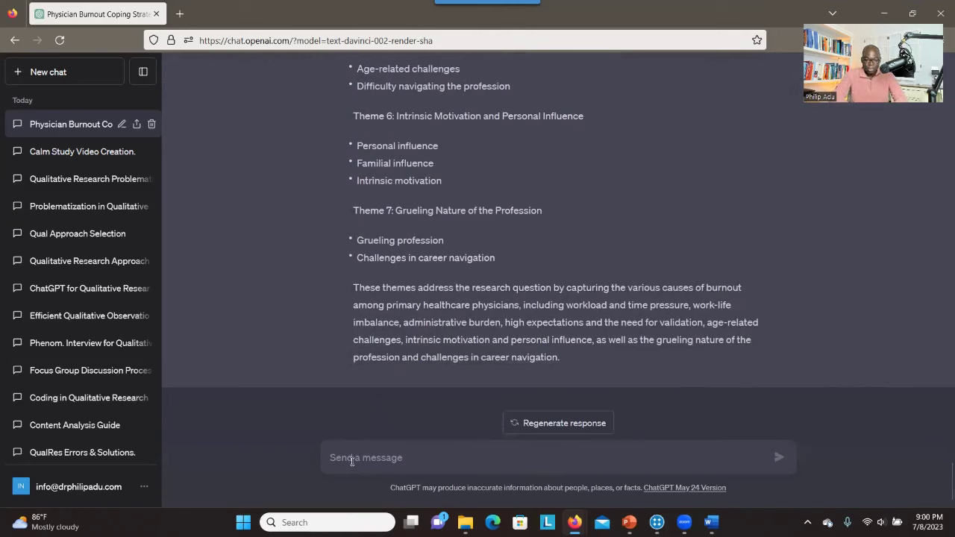
- Ask ChatGPT "Can you put this recent output in a table form?" and view the resulting table of themes and codes
text(Can yo)
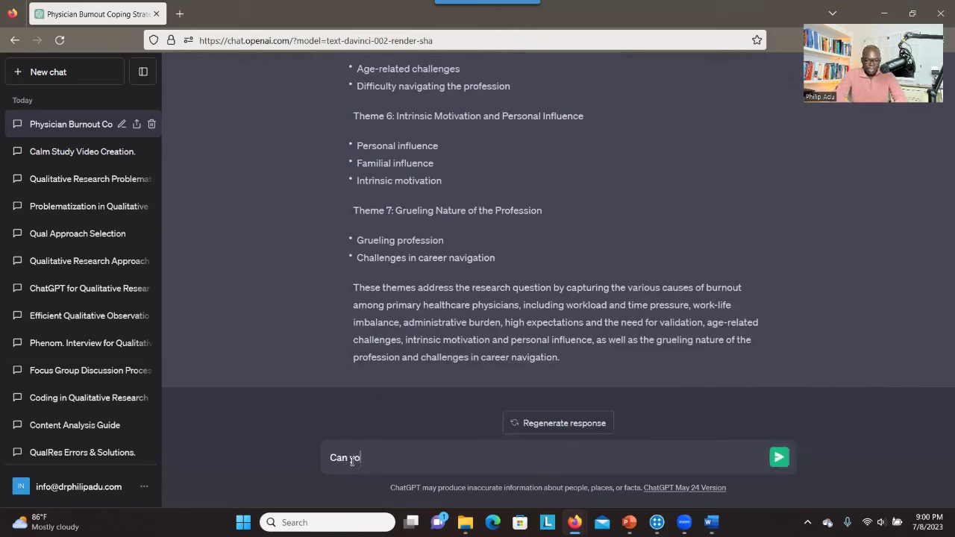
text(u put this recent output in )
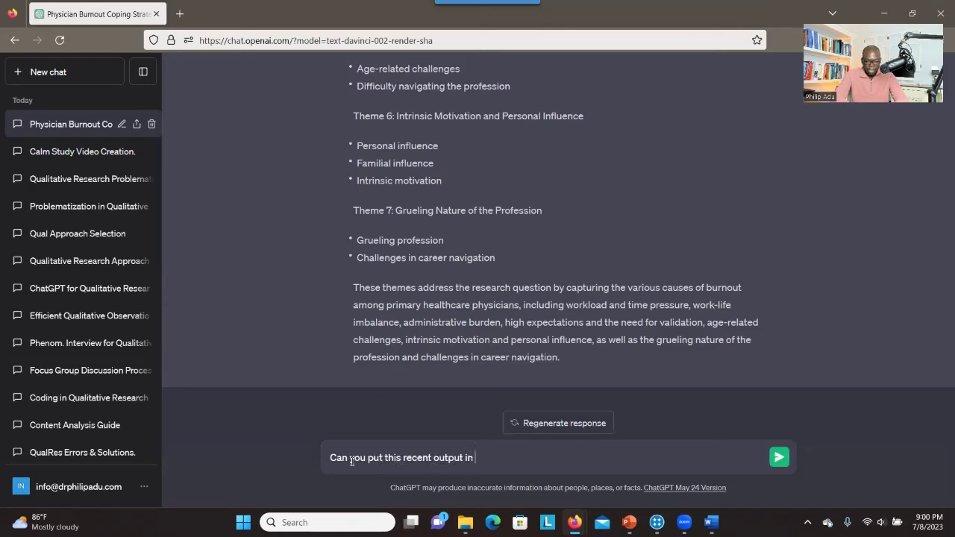
text(a table form?)
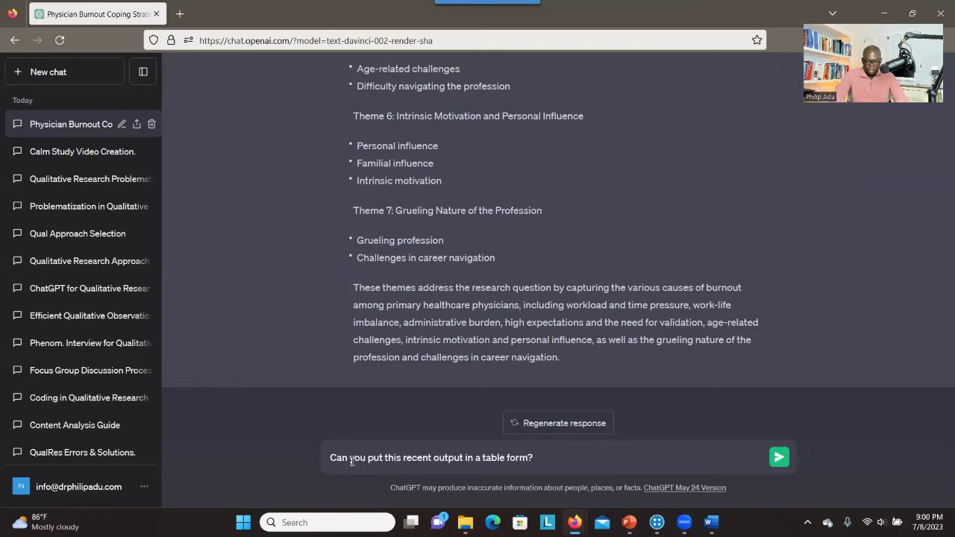
key(Return)
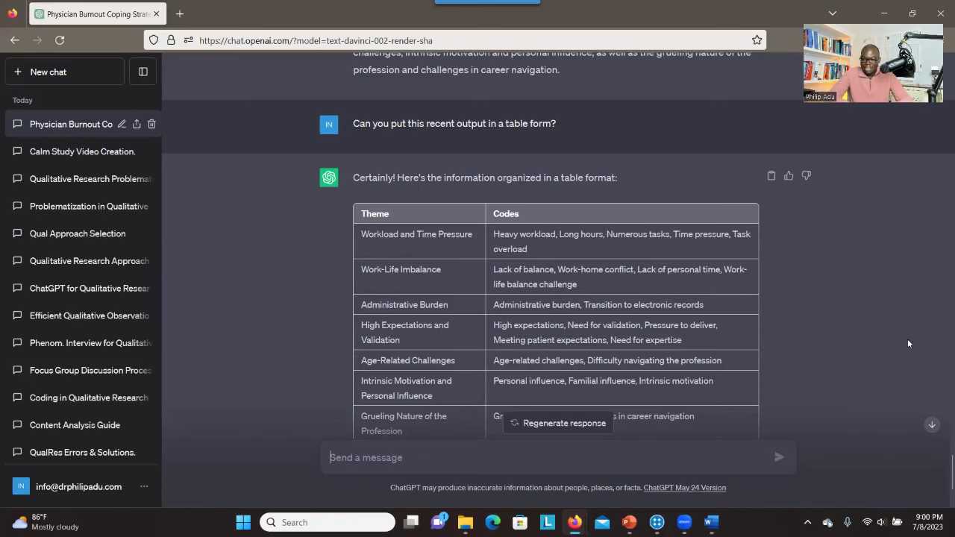
scroll(939, 463, down, 3)
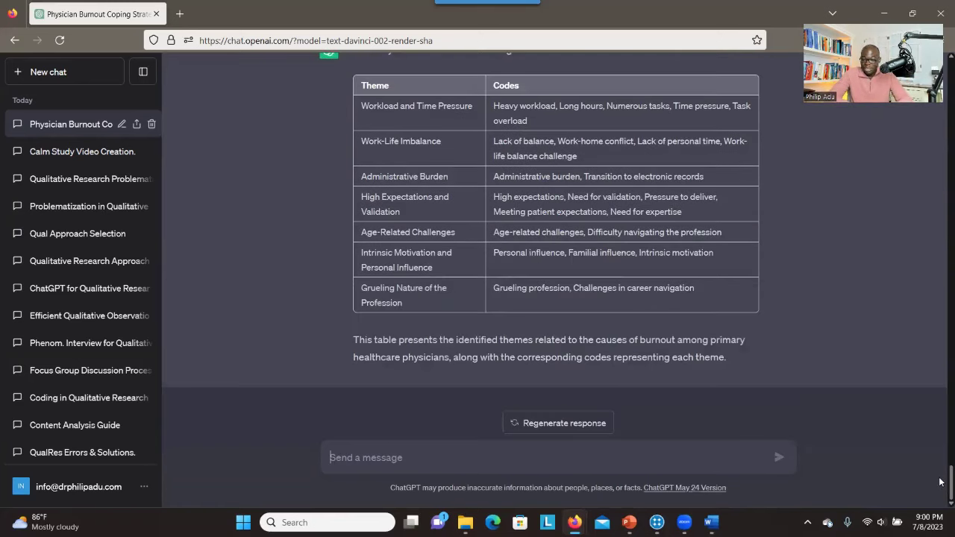
scroll(939, 466, up, 3)
scroll(939, 465, down, 2)
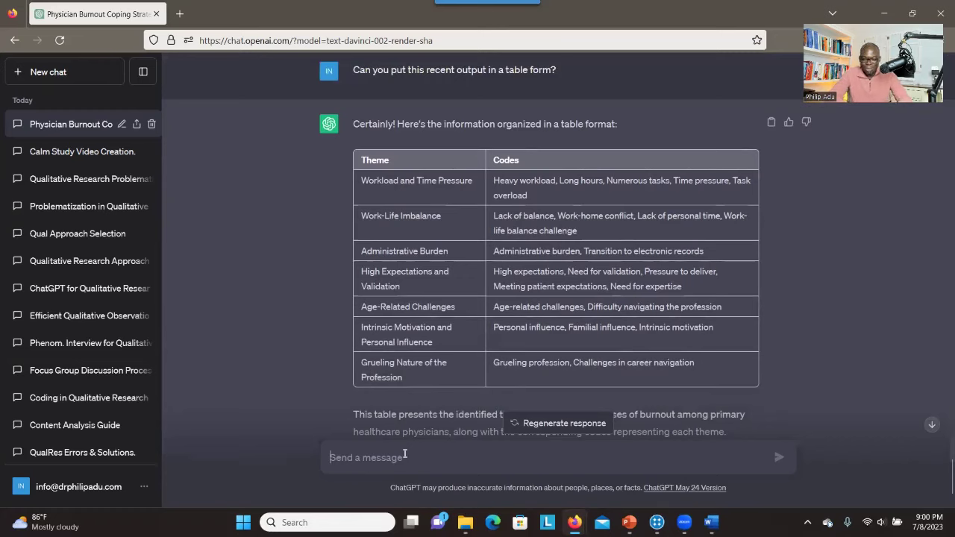
- Ask ChatGPT to add a third column to the table with excerpts from the transcript supporting the themes
text(Ca)
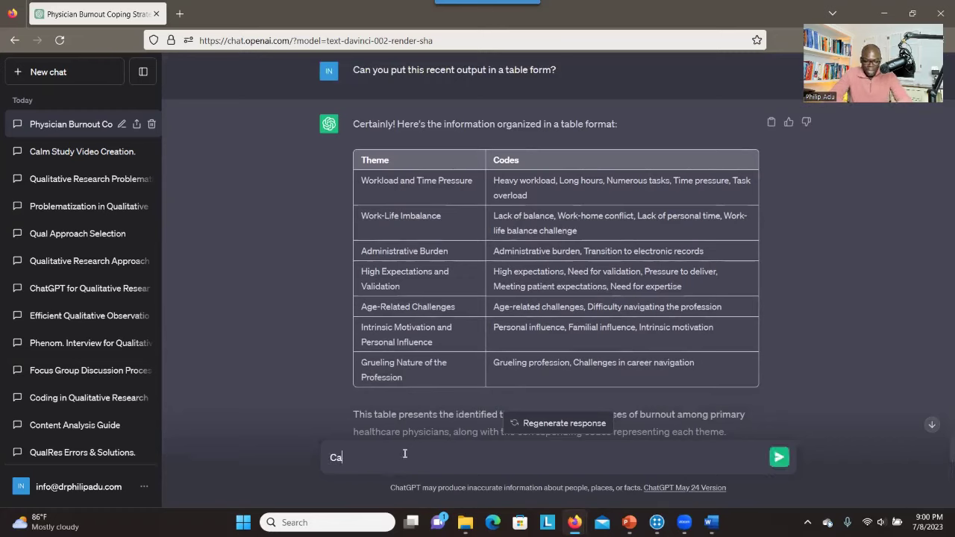
text(n you add a third co)
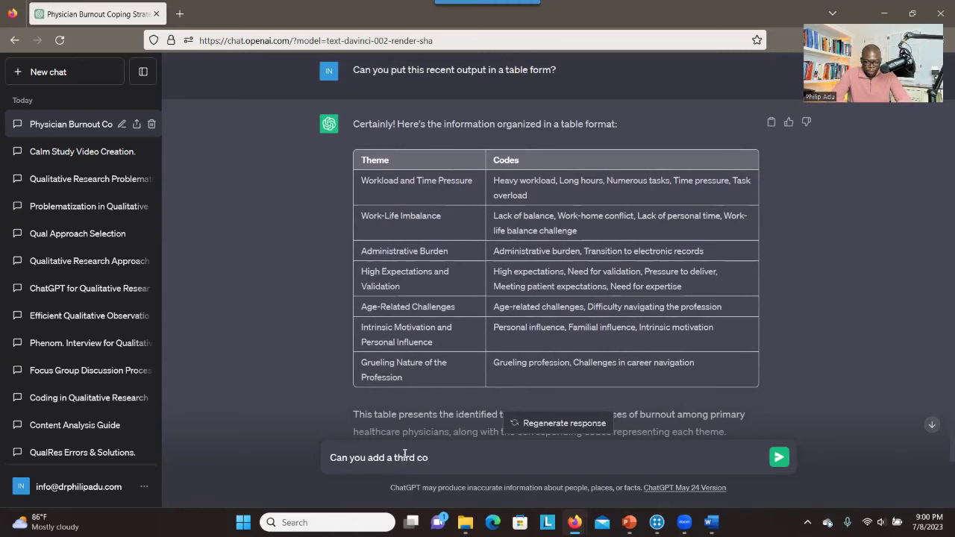
text(lumn to the table and )
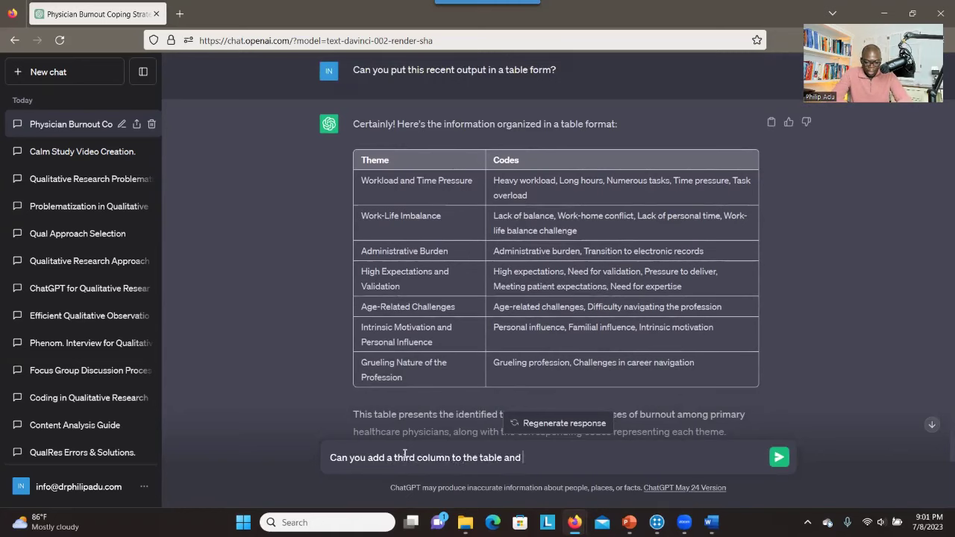
text(the )
text(new column should ha)
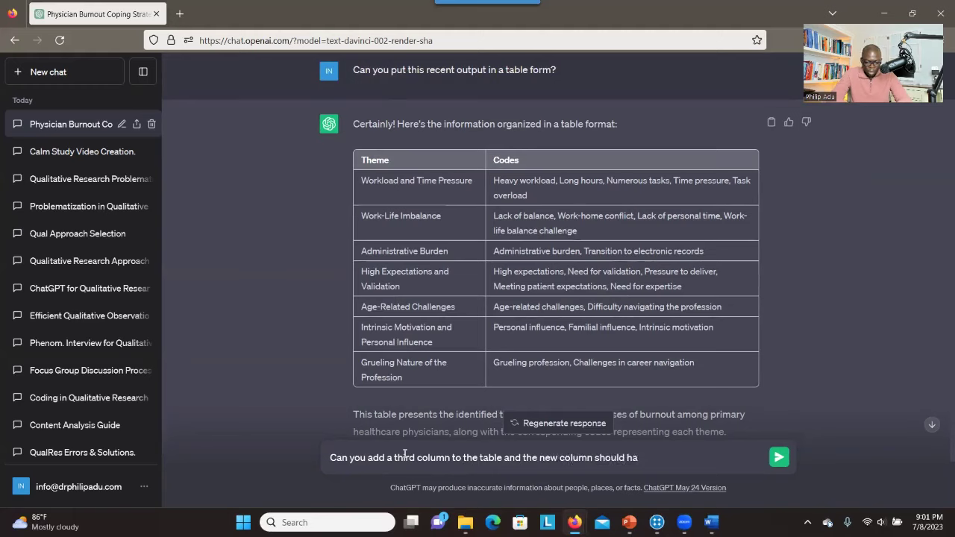
text(ve excerpt from the i)
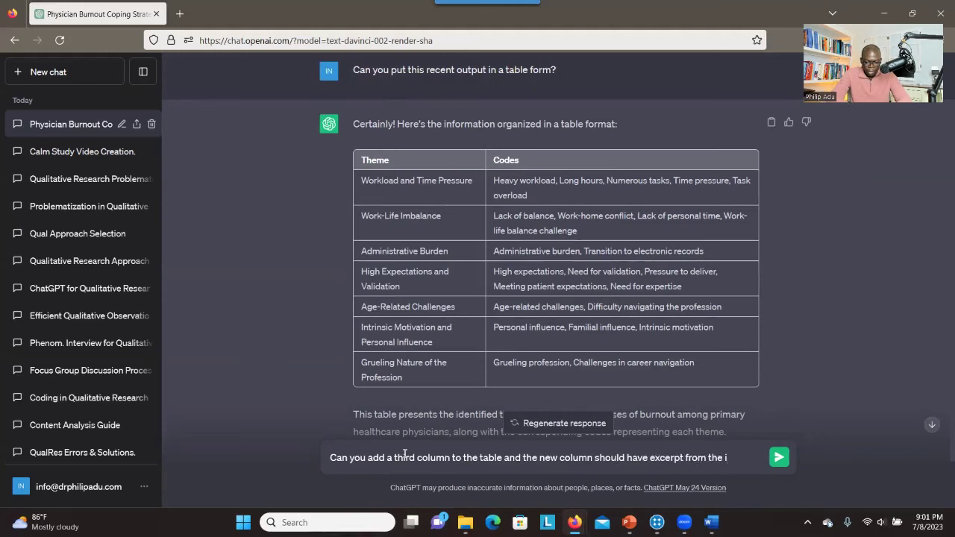
key(BackSpace)
text(transcript su)
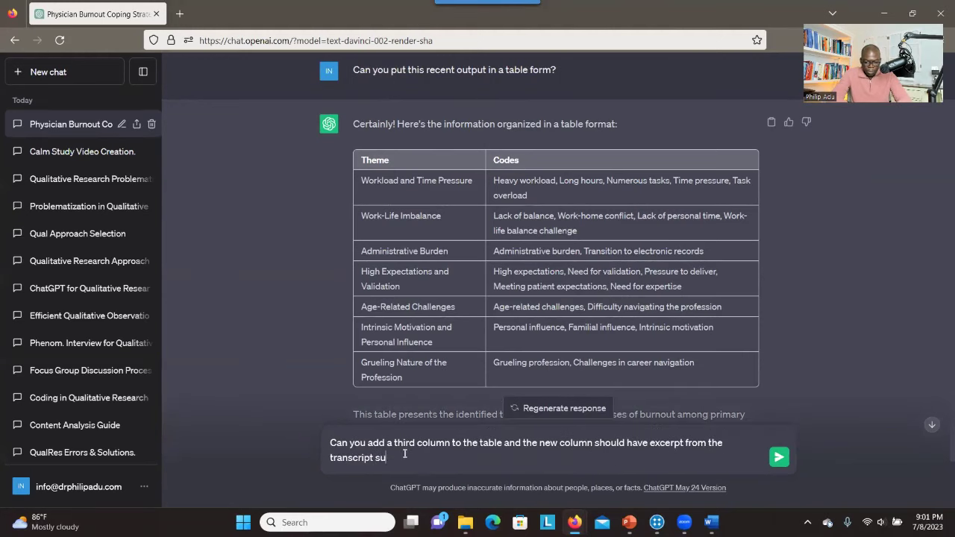
text(pporting the themes?)
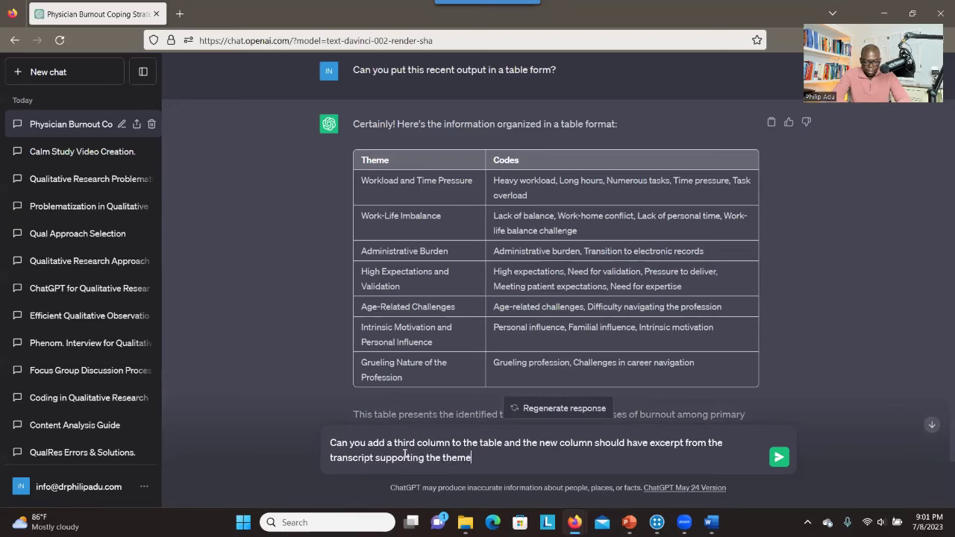
key(Return)
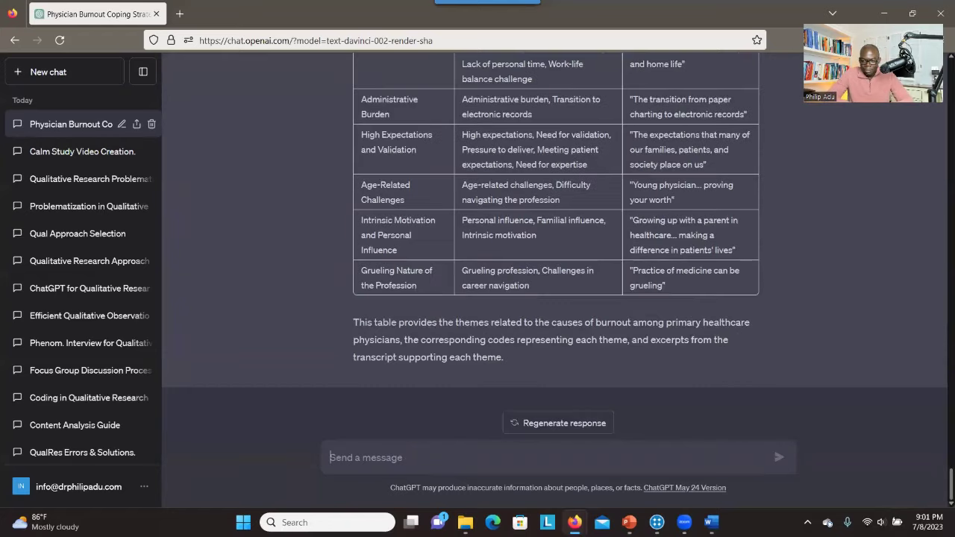
- Review the updated table's themes and codes against the supporting transcript excerpts in its third column
scroll(940, 463, up, 5)
scroll(939, 467, down, 1)
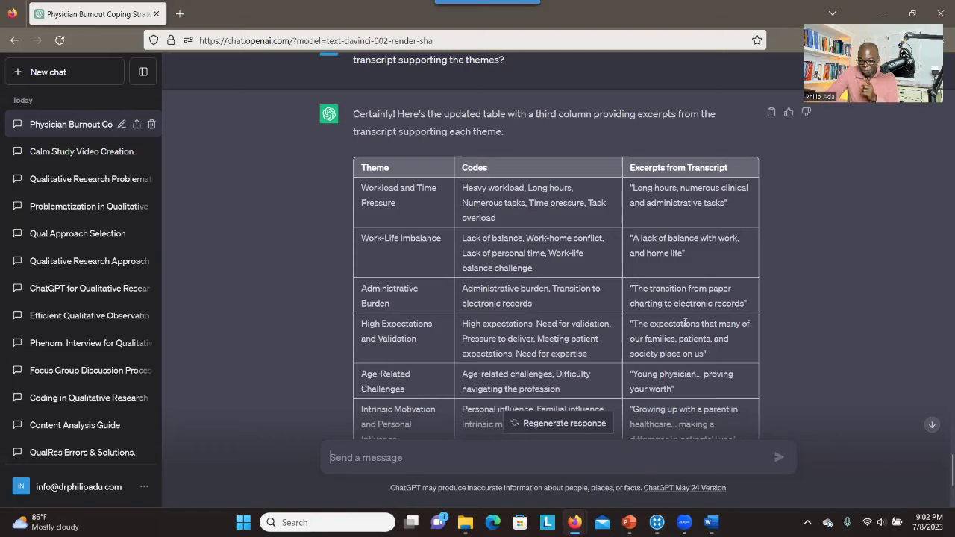
scroll(689, 322, down, 3)
scroll(684, 323, up, 4)
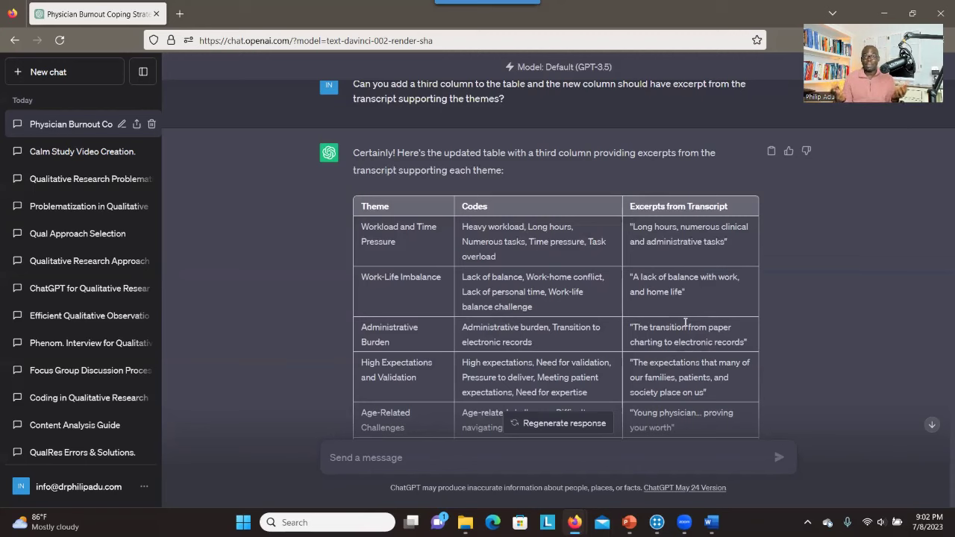
scroll(685, 322, down, 1)
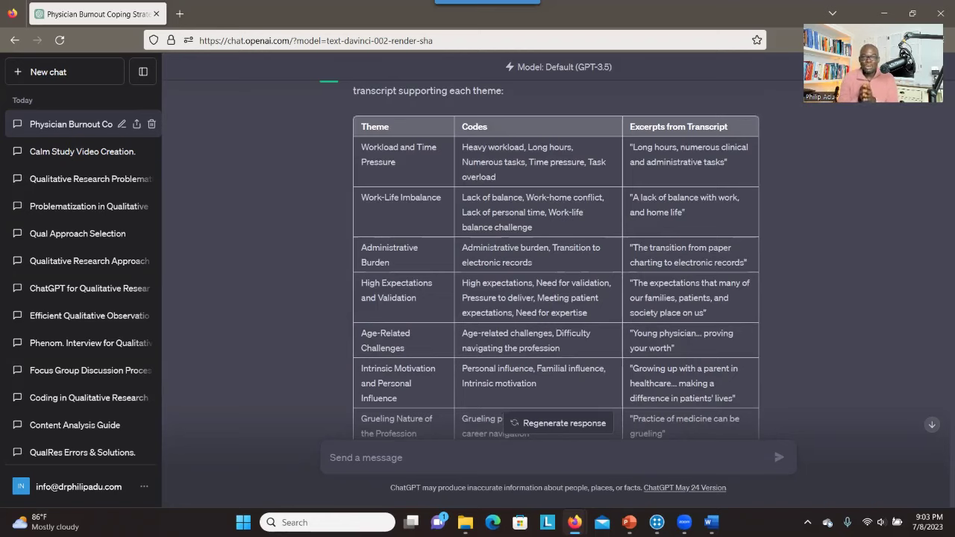
- Switch to PowerPoint and show the My Services slide that follows the Generating Themes slide
mouse_move(575, 522)
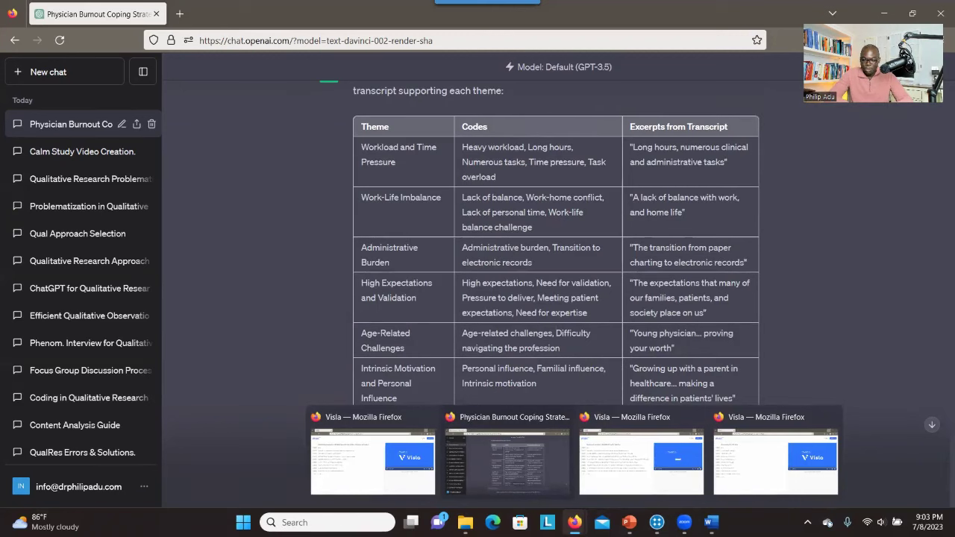
click(628, 522)
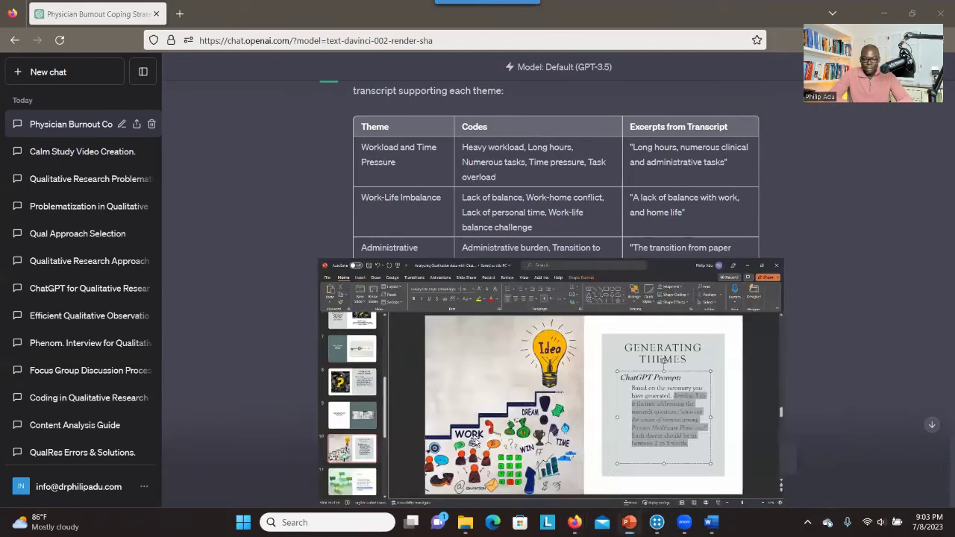
scroll(288, 258, down, 1)
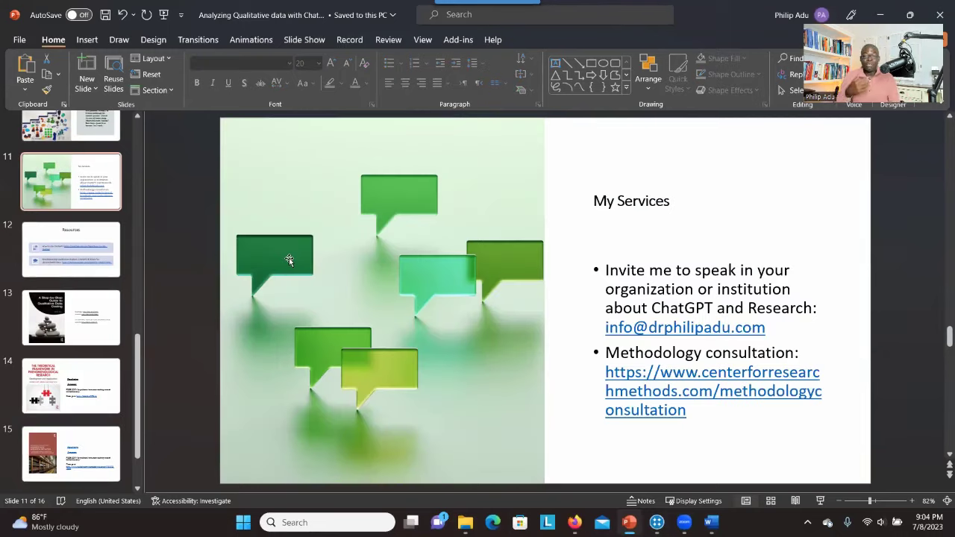